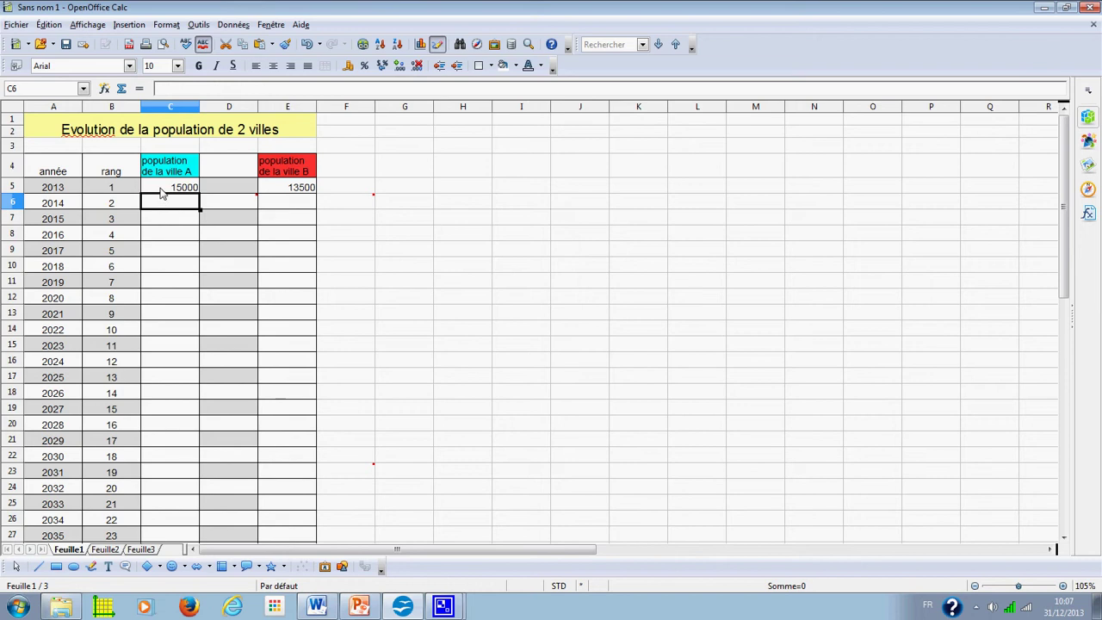
- Enter the formula =C5+600 in C6 for city A's 2014 population, consulting the comment on cell D6
left_click(238, 207)
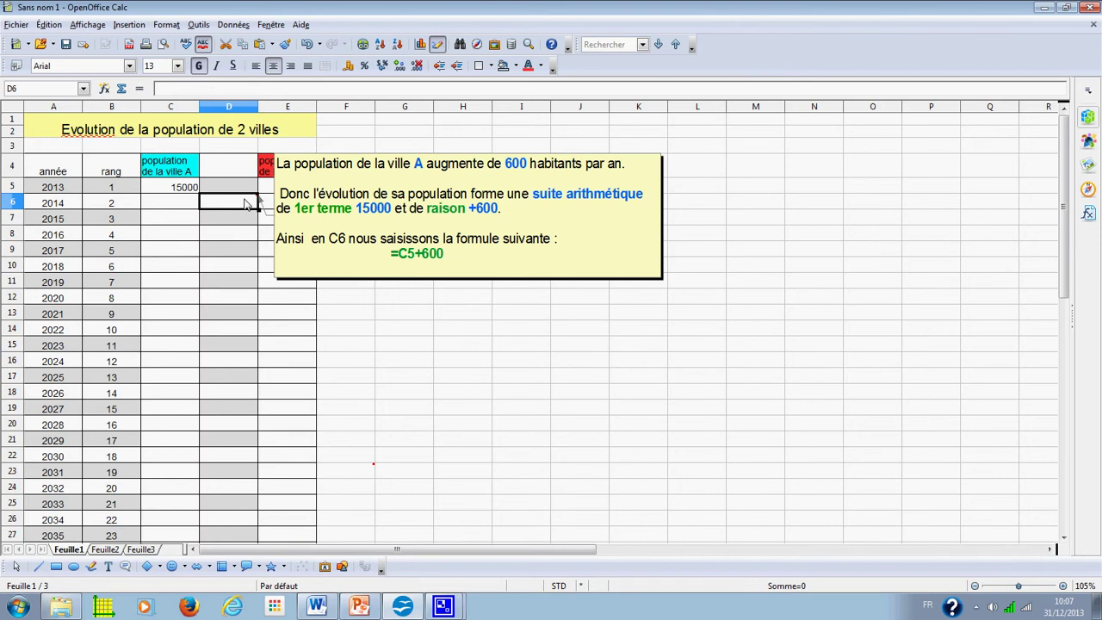
left_click(176, 205)
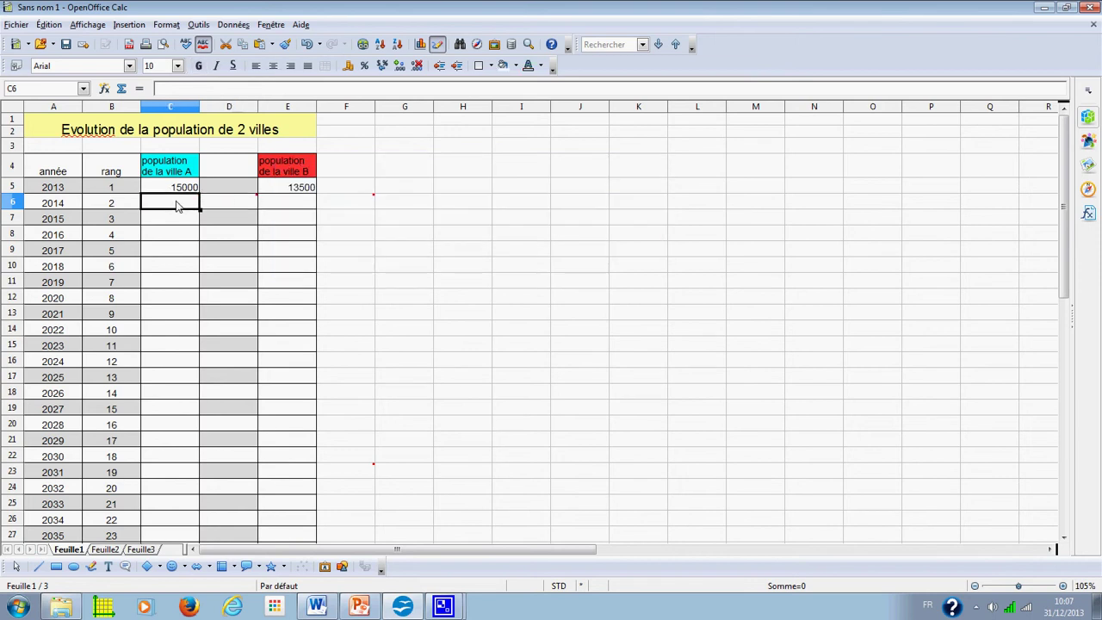
type("=")
left_click(177, 187)
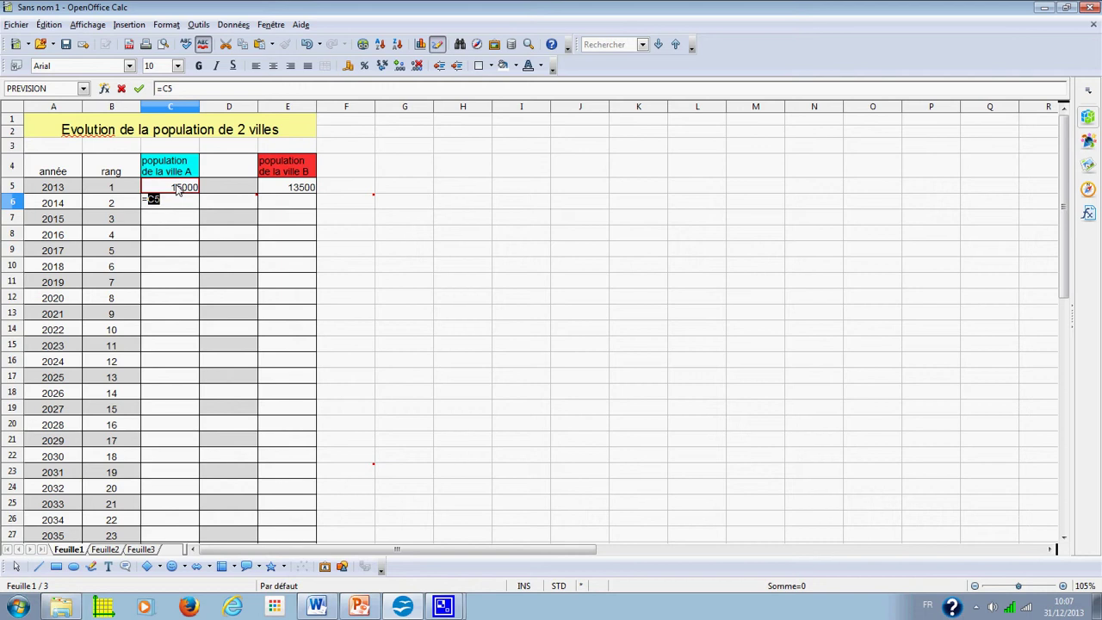
type("+600")
key("Return")
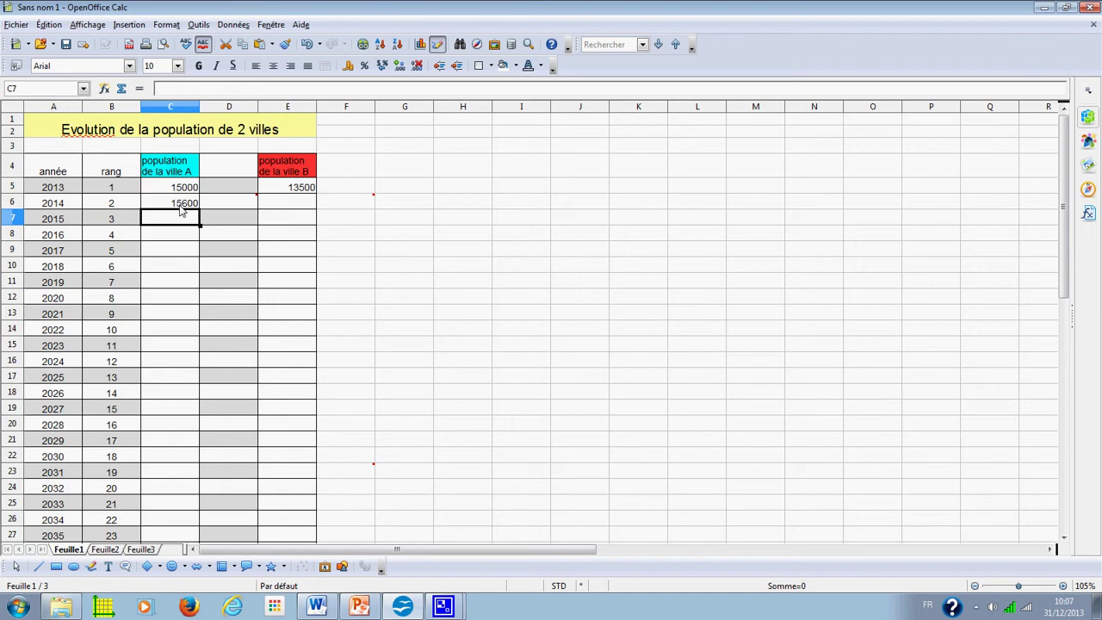
- Consult the comment on cell F6 and enter the formula =E5*1,04 in E6 for city B's 2014 population
mouse_move(360, 206)
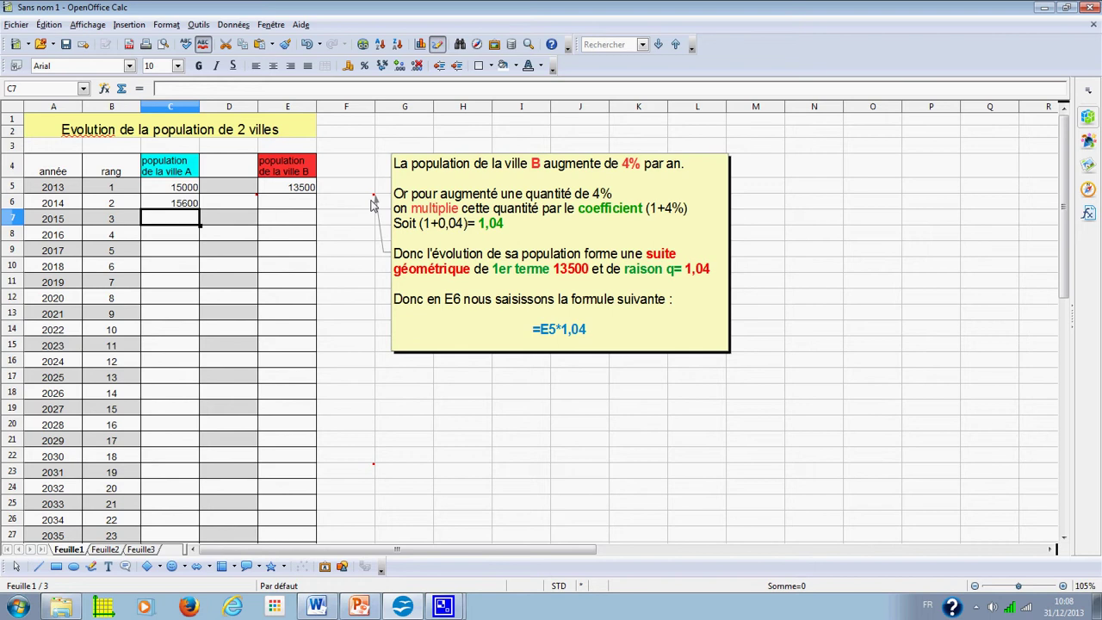
left_click(293, 208)
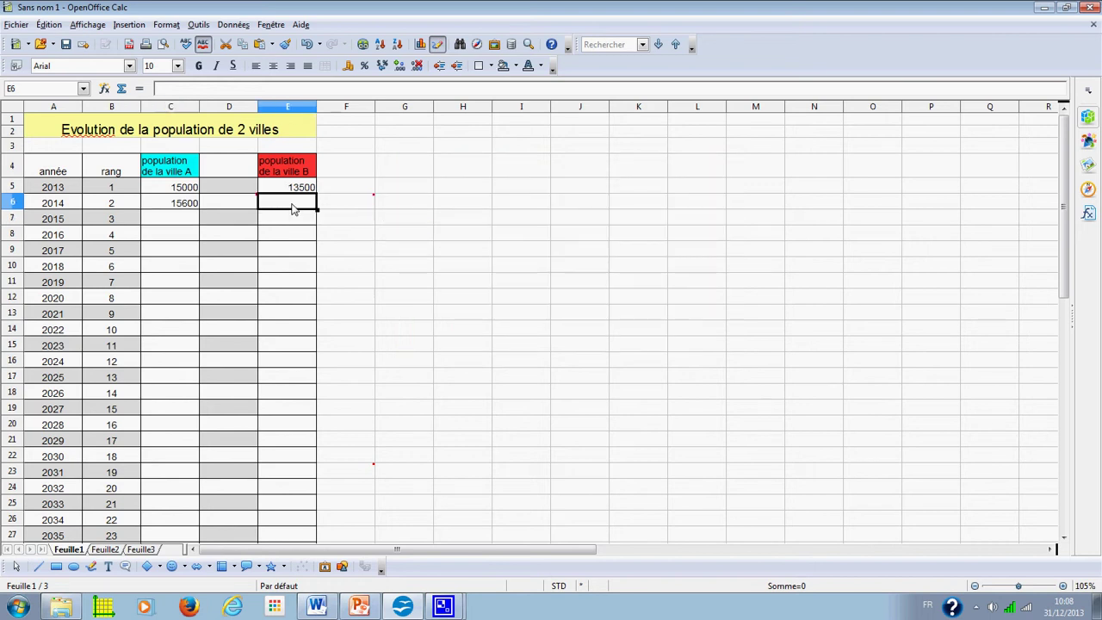
type("=")
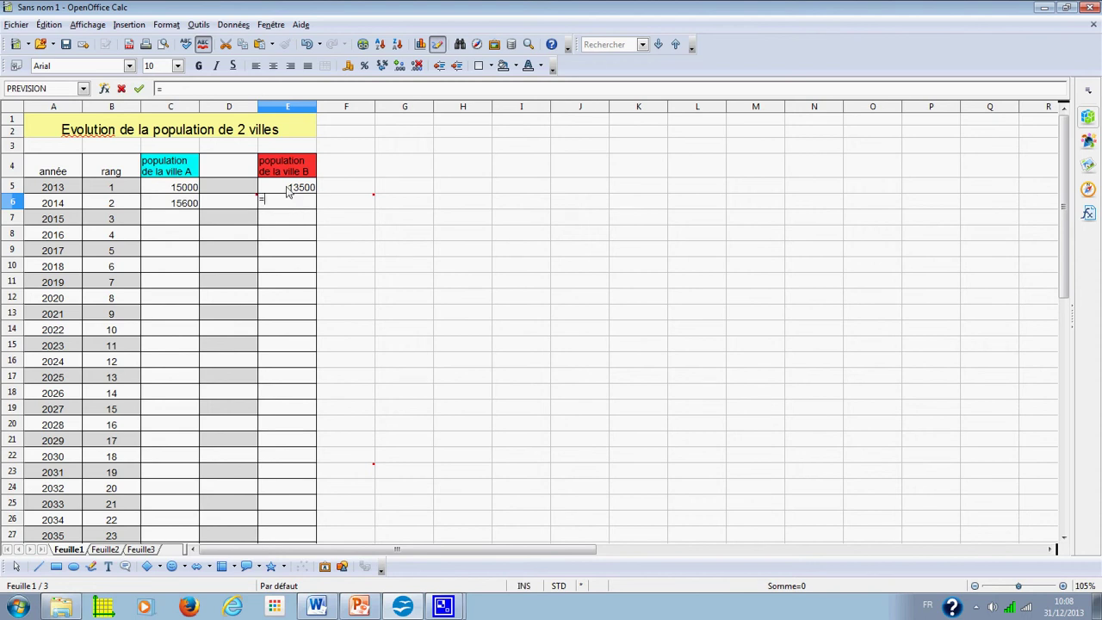
left_click(289, 190)
type("*1,04")
key("Return")
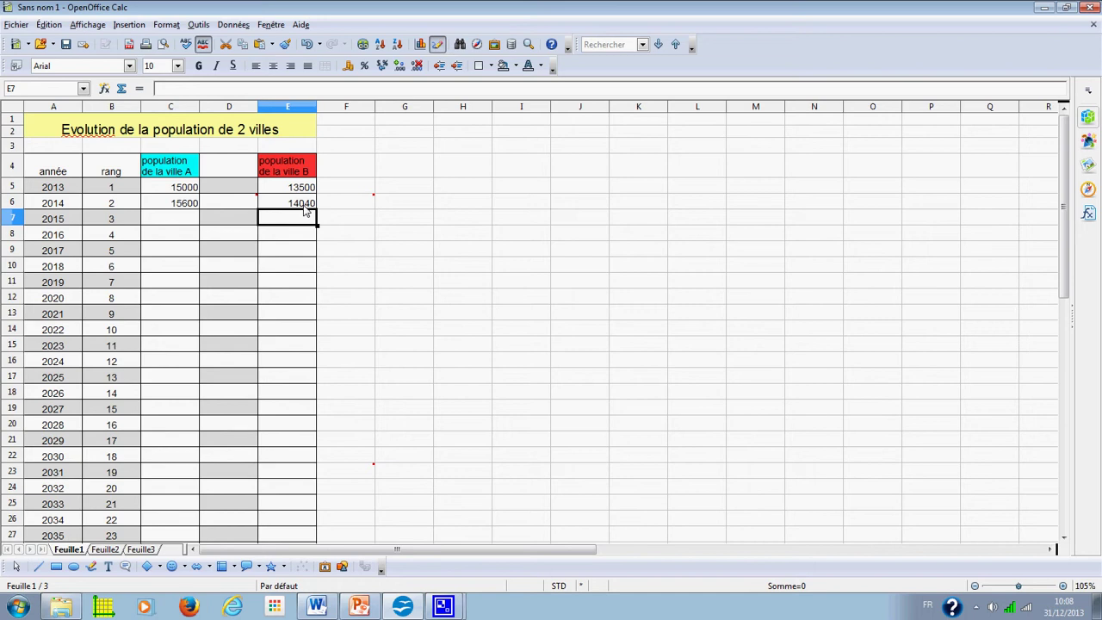
- Switch to the Word document and read on to question 3 about the 2016 populations
left_click(319, 607)
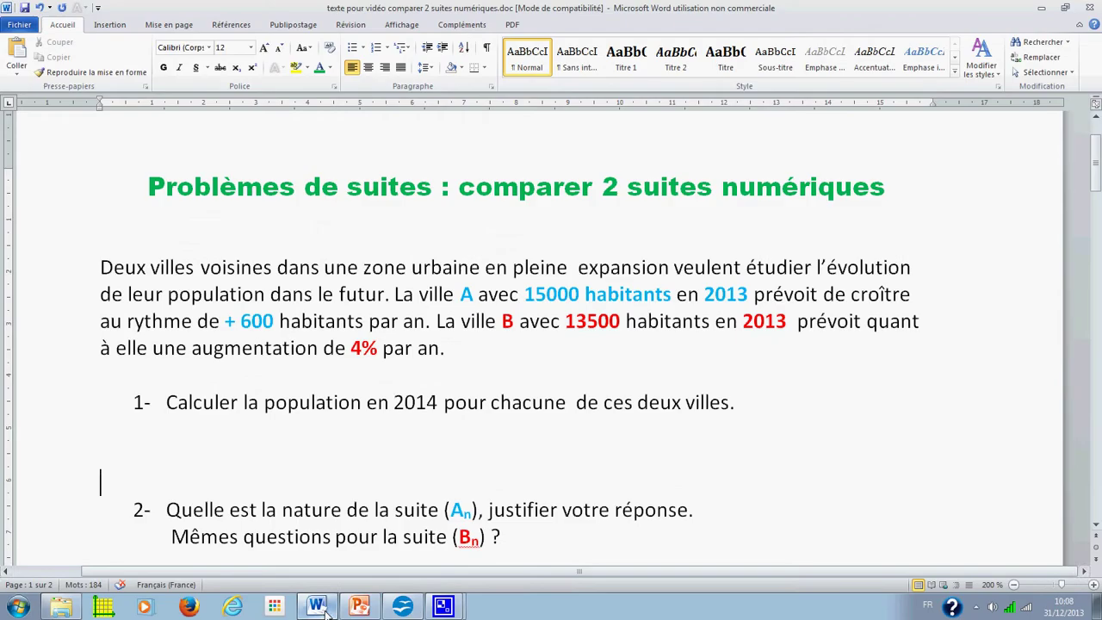
scroll(600, 389, "down", 4)
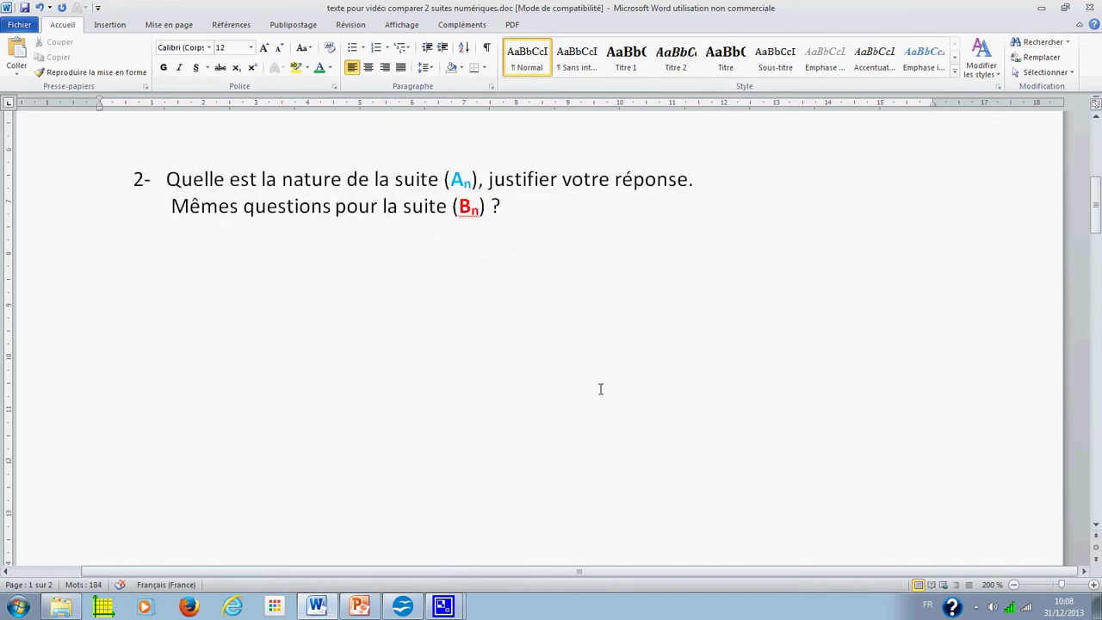
scroll(600, 389, "down", 3)
scroll(600, 389, "down", 3)
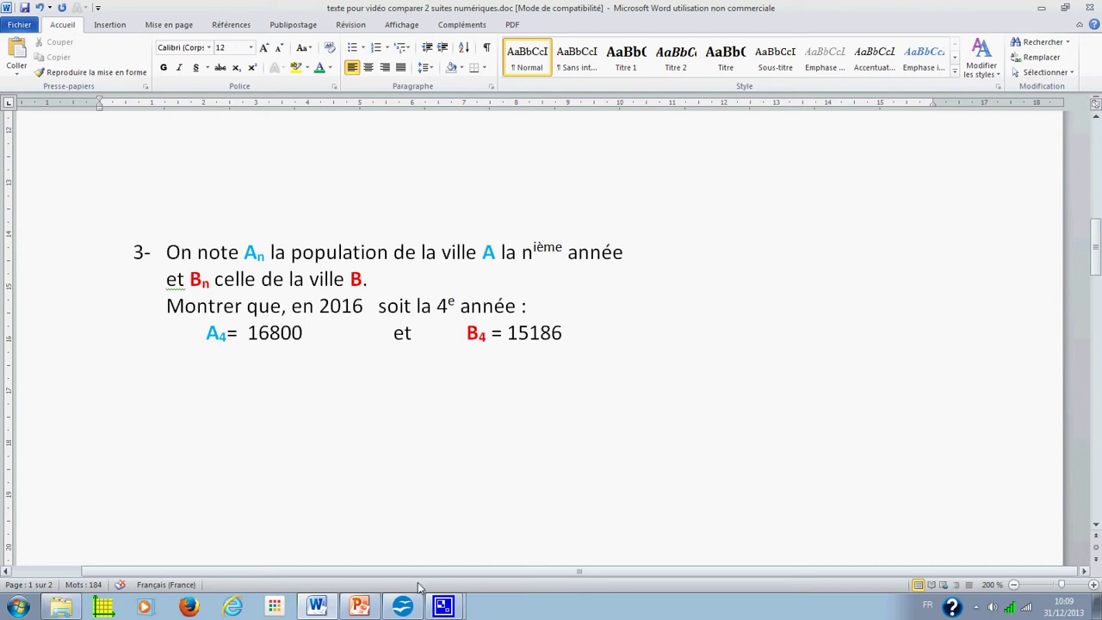
- Return to the Calc spreadsheet and extend city A's formula from C6 down to C8, the 2016 row
left_click(405, 608)
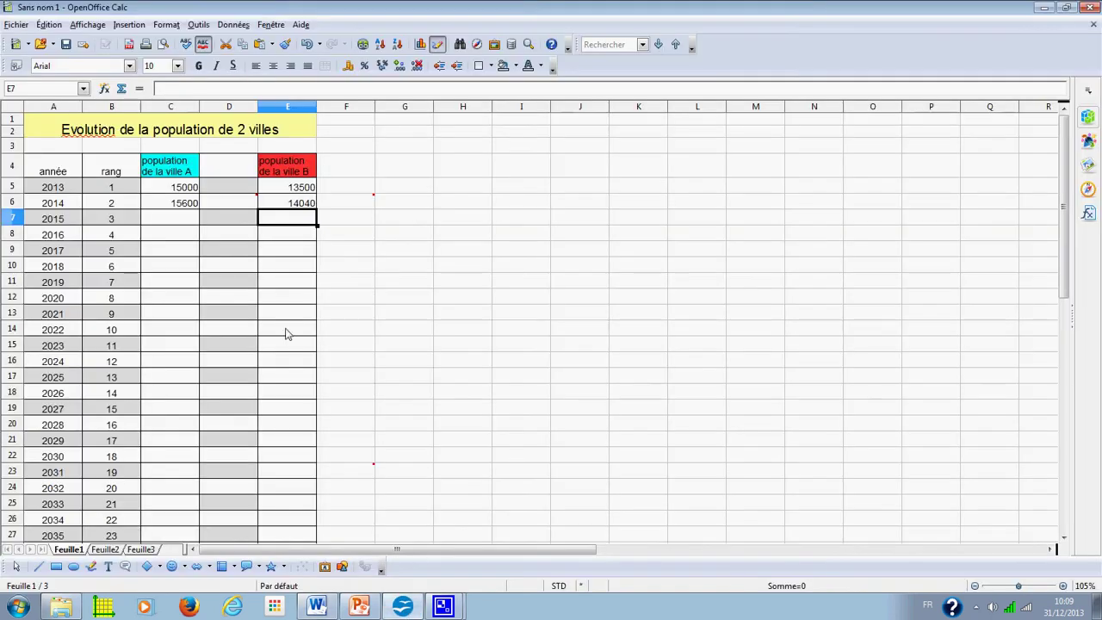
left_click(185, 207)
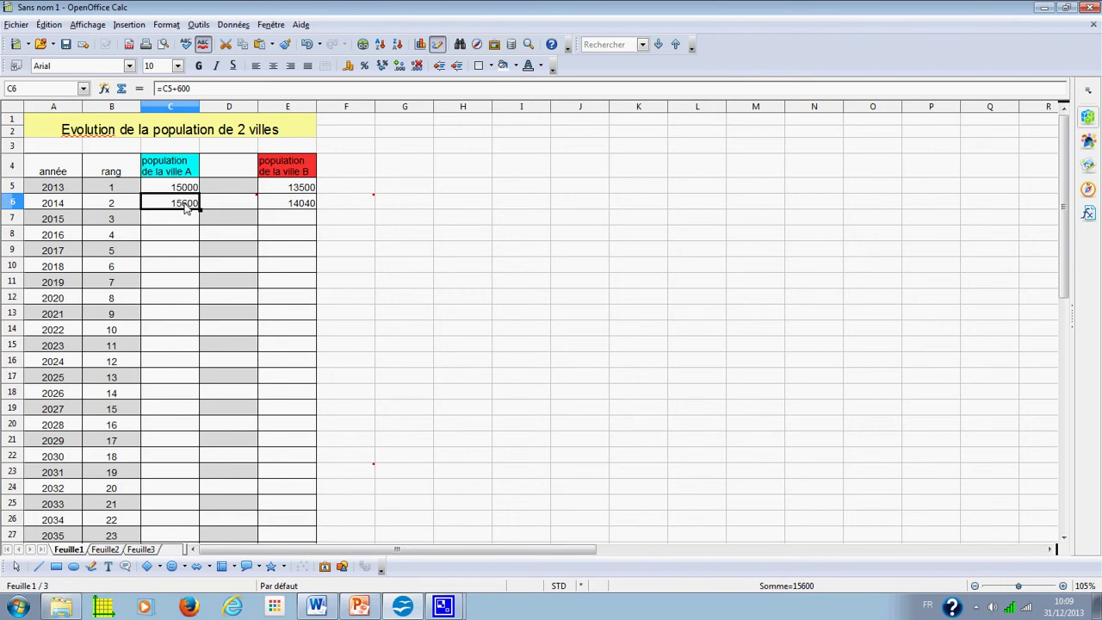
mouse_move(202, 215)
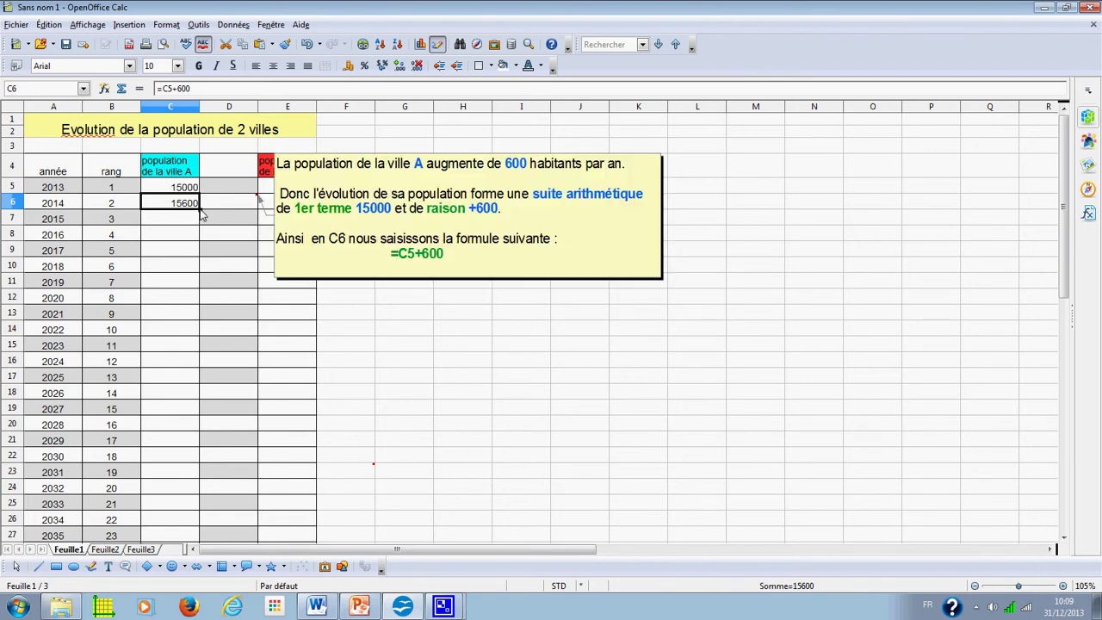
left_click_drag(199, 211, 191, 238)
left_click(163, 240)
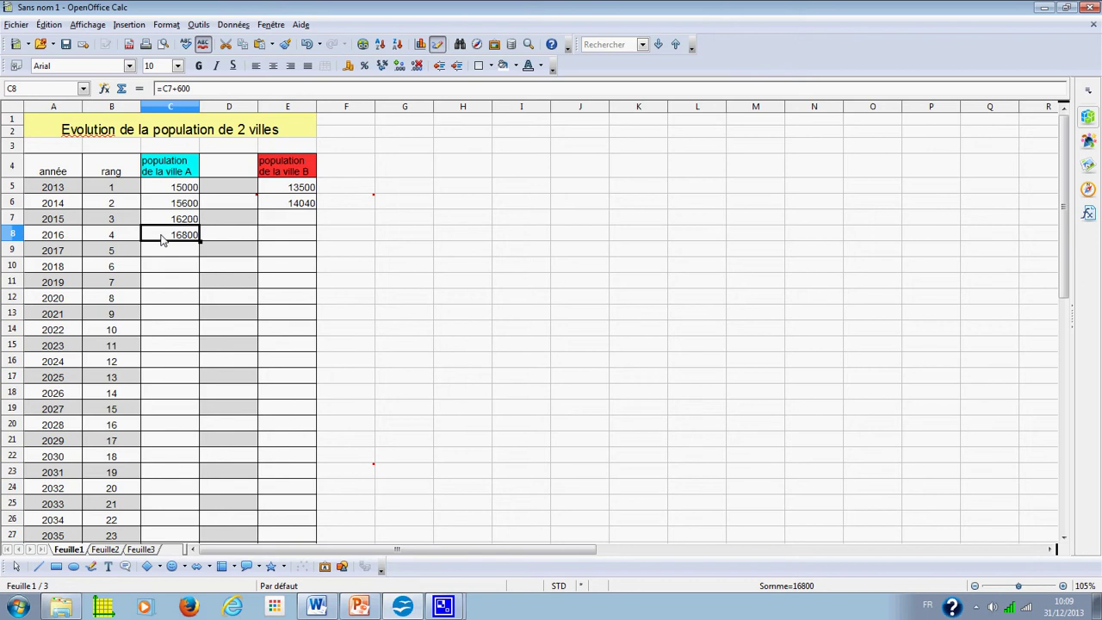
- Extend city B's formula from E6 down to E8, the 2016 row
left_click(289, 208)
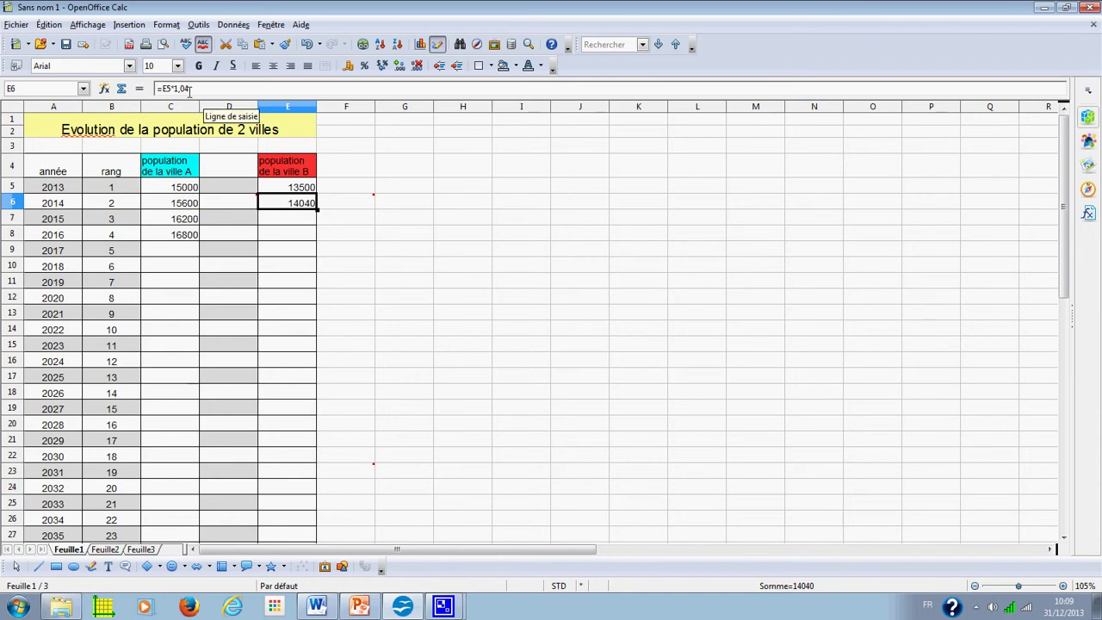
mouse_move(319, 211)
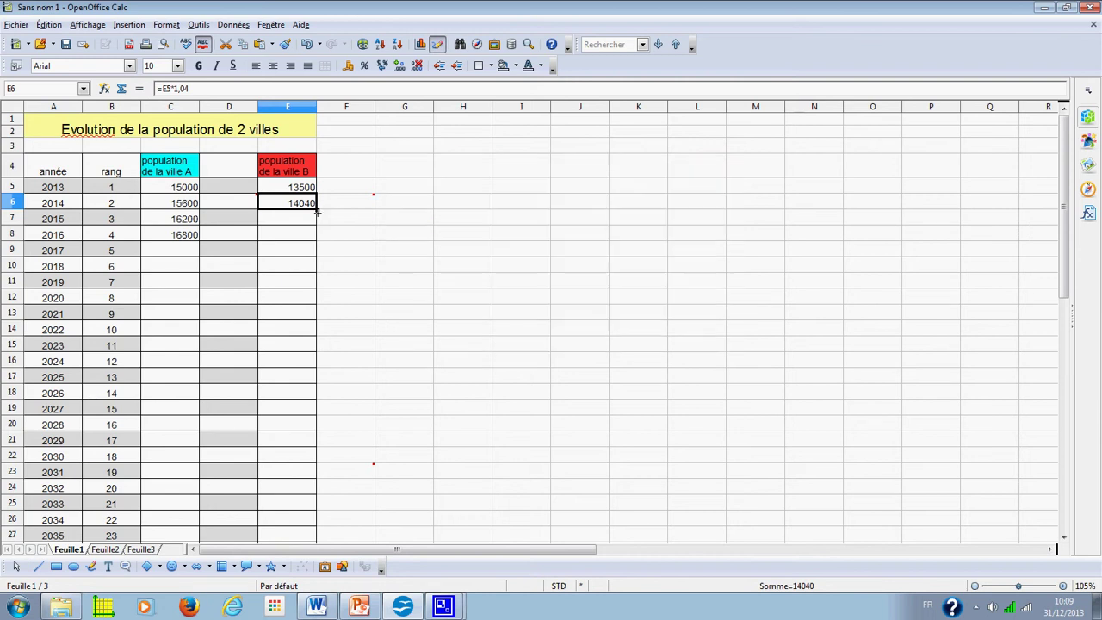
left_click_drag(318, 210, 318, 241)
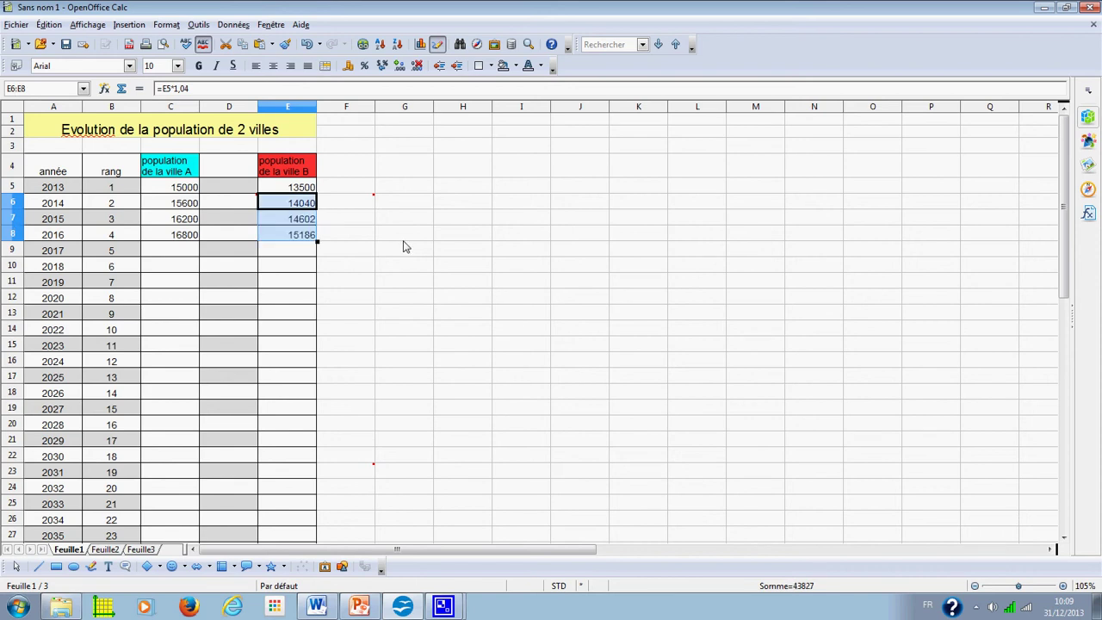
left_click(290, 239)
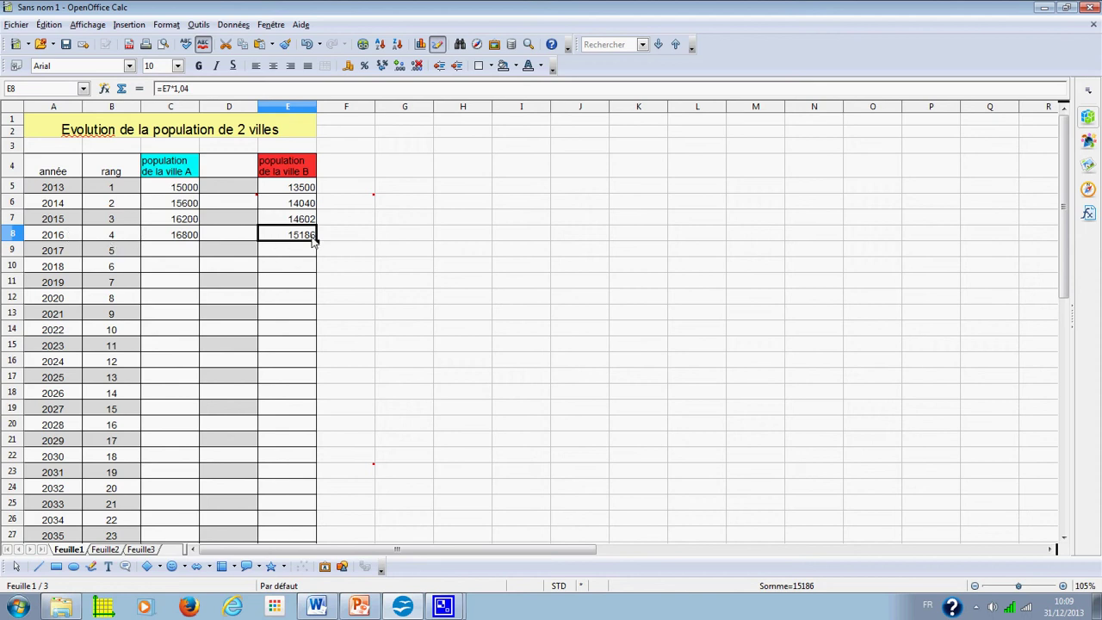
- Consult question 4 in the Word document, and in Calc extend city A's formula from C8 down to C34, the 2042 row
left_click(318, 607)
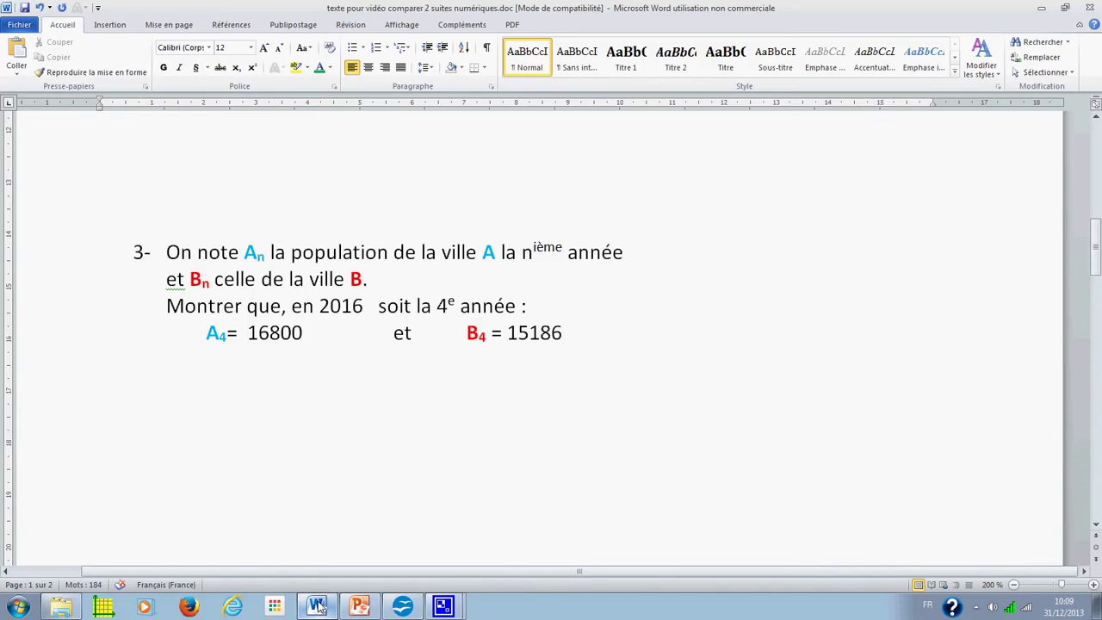
scroll(408, 488, "down", 10)
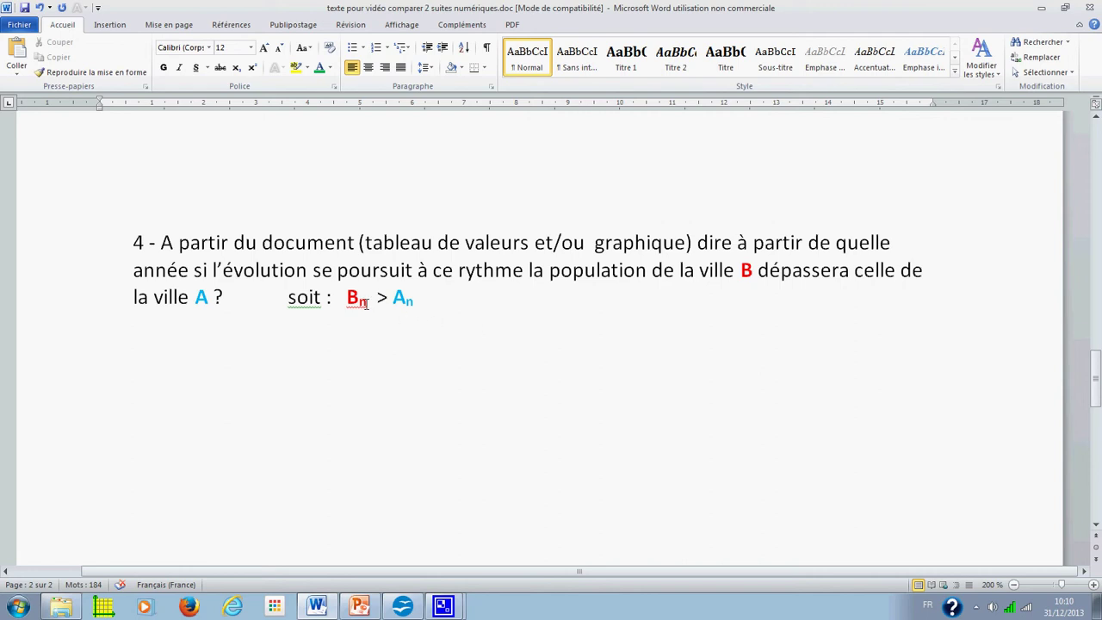
left_click(403, 607)
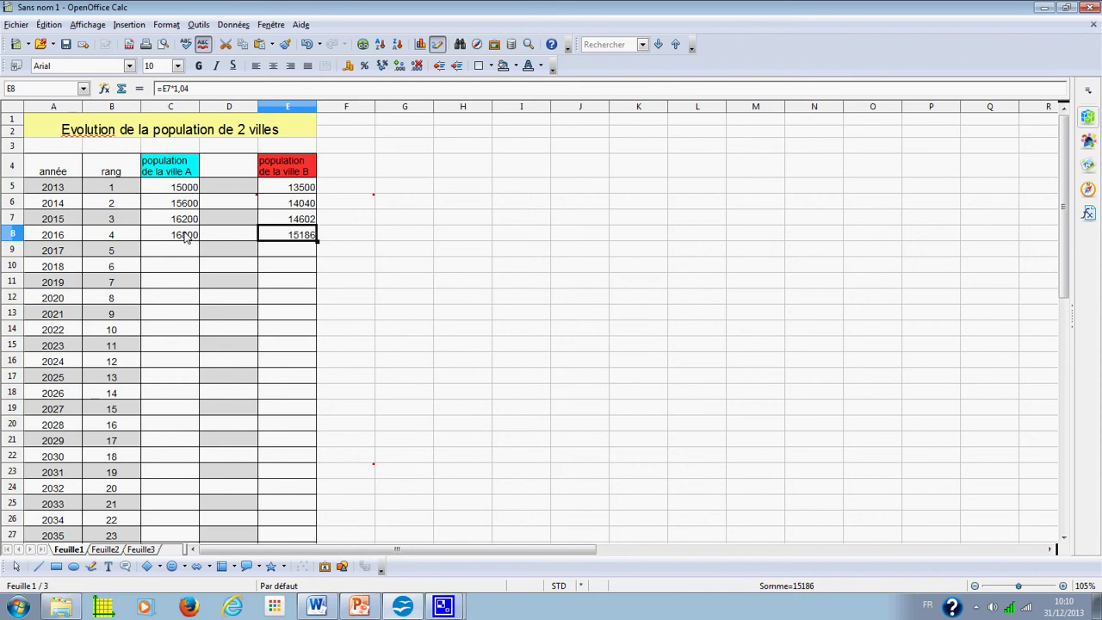
left_click(185, 237)
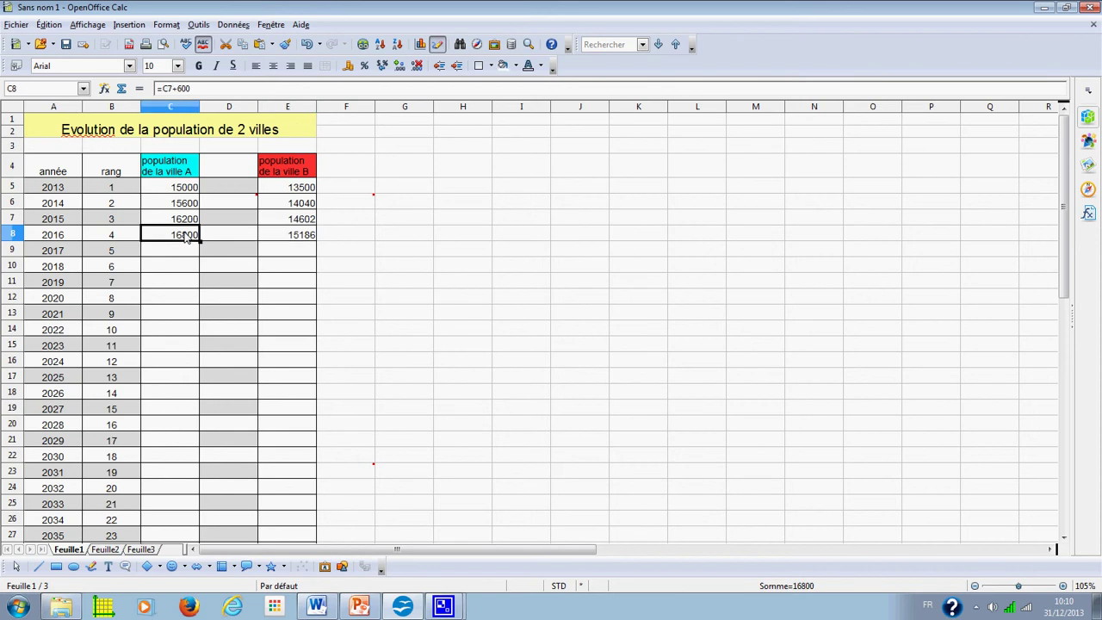
scroll(329, 241, "down", 1)
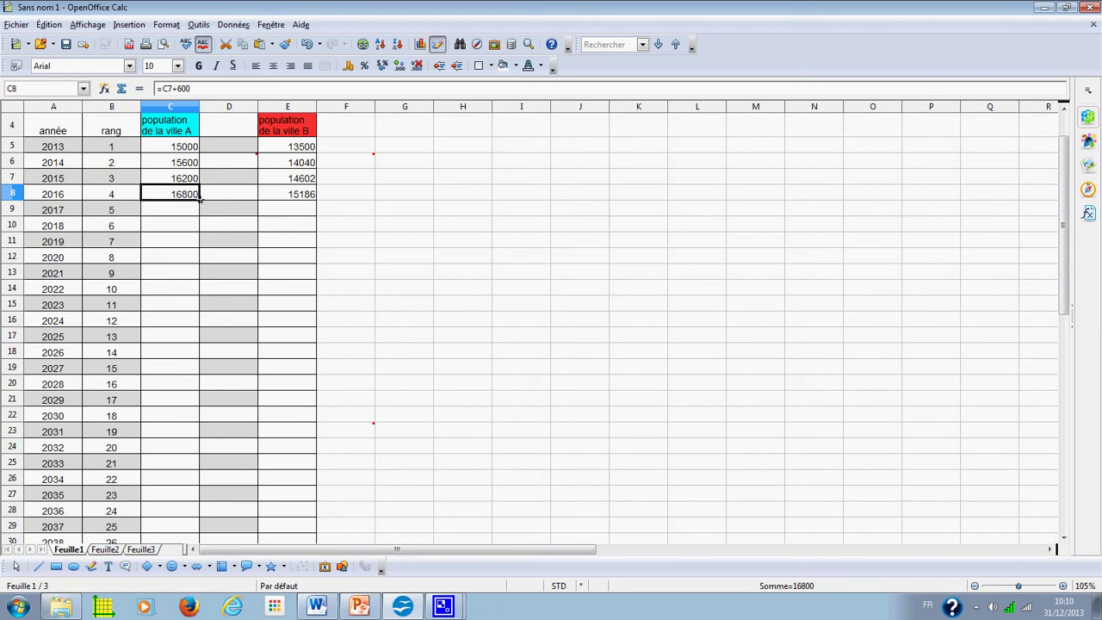
left_click_drag(200, 197, 185, 457)
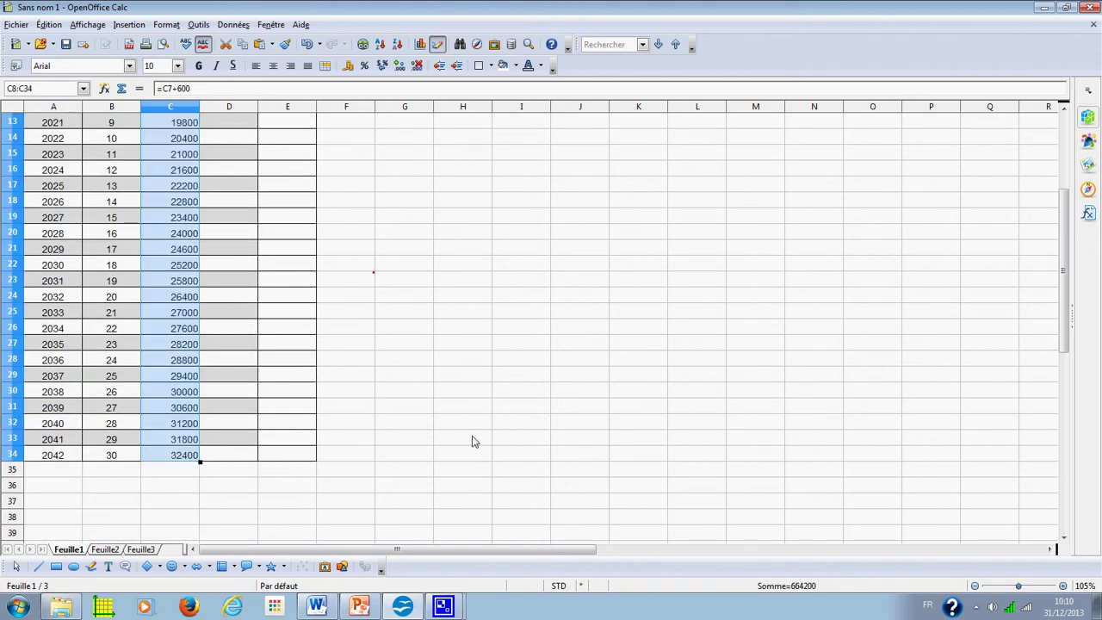
- Extend city B's formula from E8 down to E34, the 2042 row
scroll(471, 442, "up", 4)
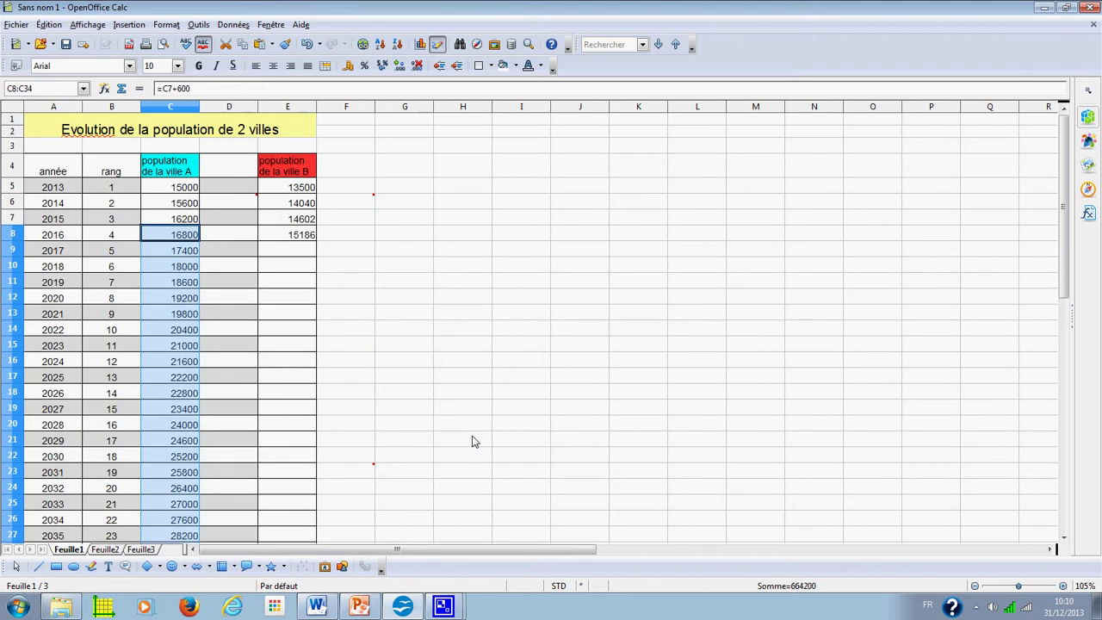
left_click(305, 238)
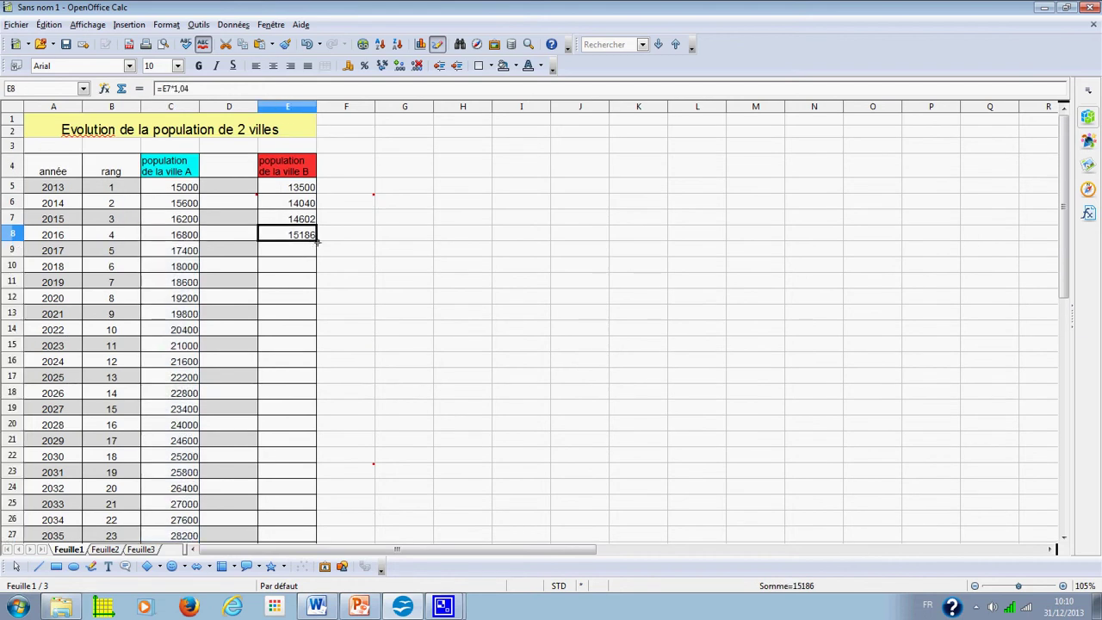
left_click_drag(317, 243, 317, 463)
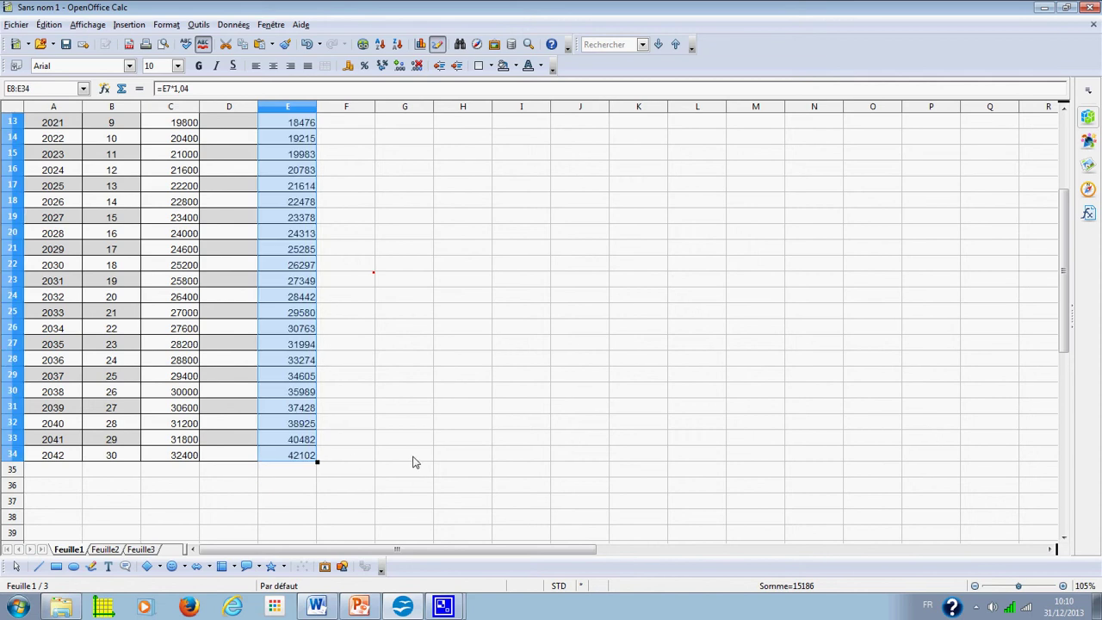
left_click(439, 459)
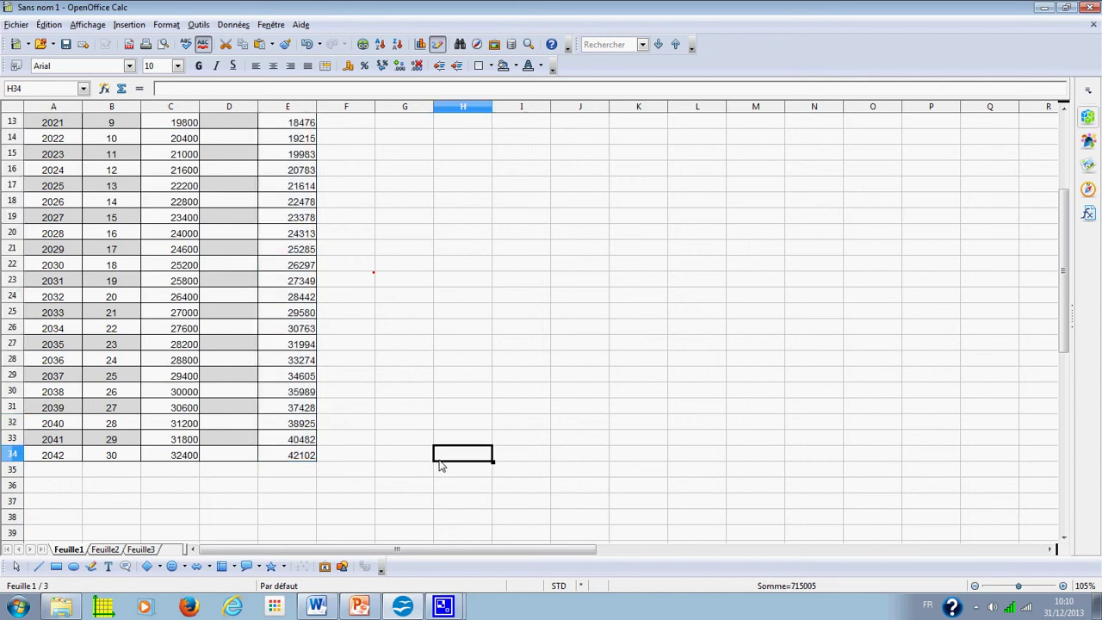
- Compare the two cities' populations in the table and on the Feuille2 chart, rechecking question 4 in Word
scroll(410, 277, "up", 2)
scroll(410, 277, "down", 2)
left_click(105, 550)
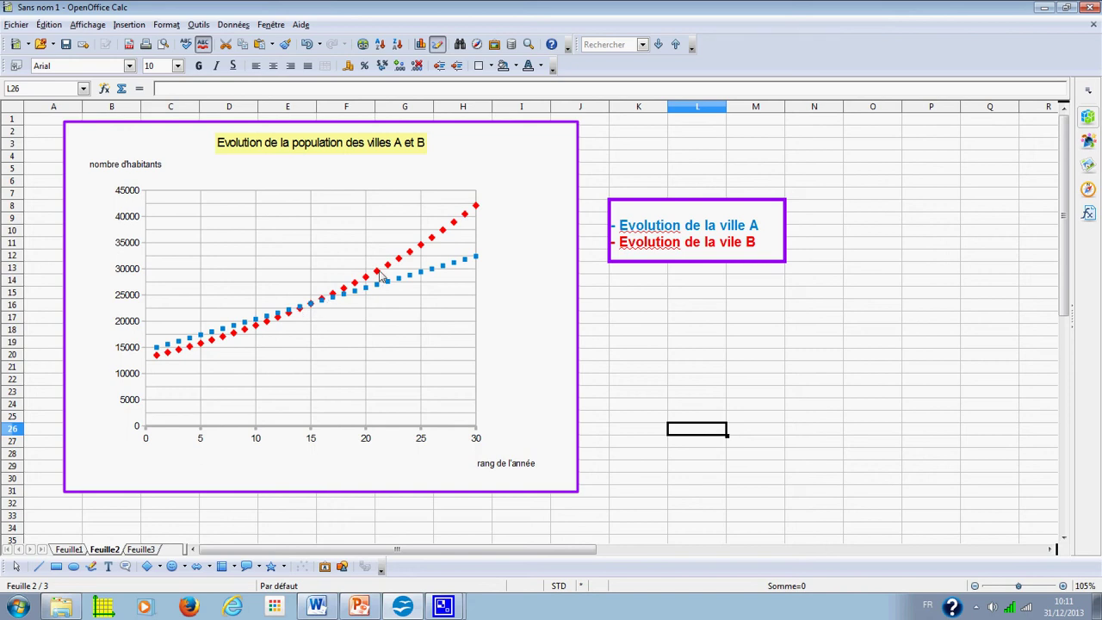
left_click(397, 608)
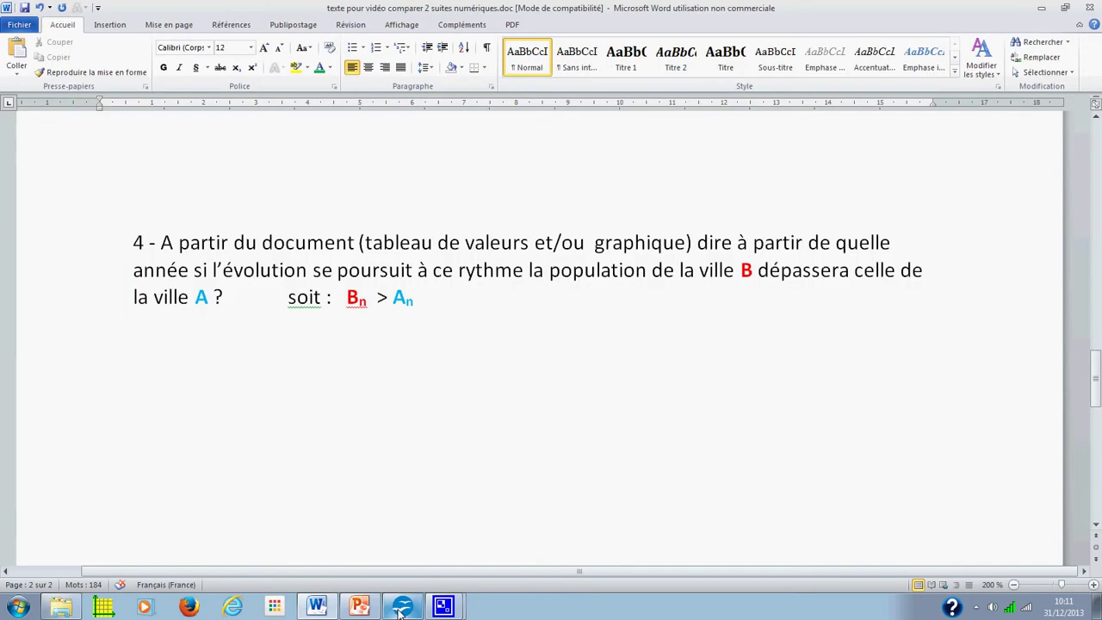
left_click(399, 607)
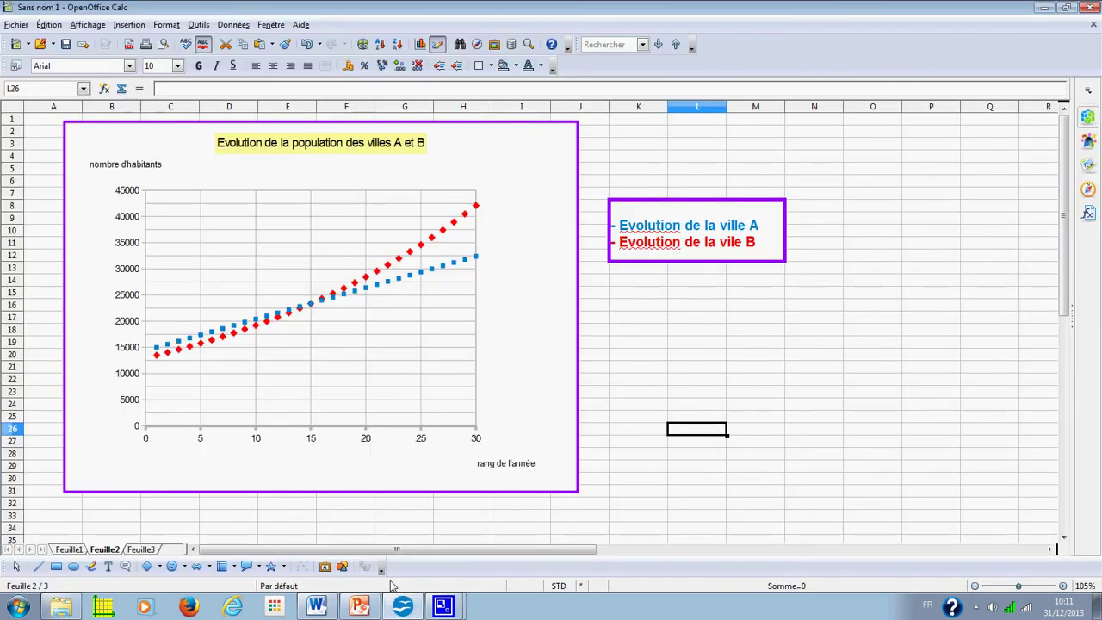
- Go back to the Feuille1 table and inspect city A's 2015 formula in C7
left_click(68, 550)
scroll(217, 312, "up", 3)
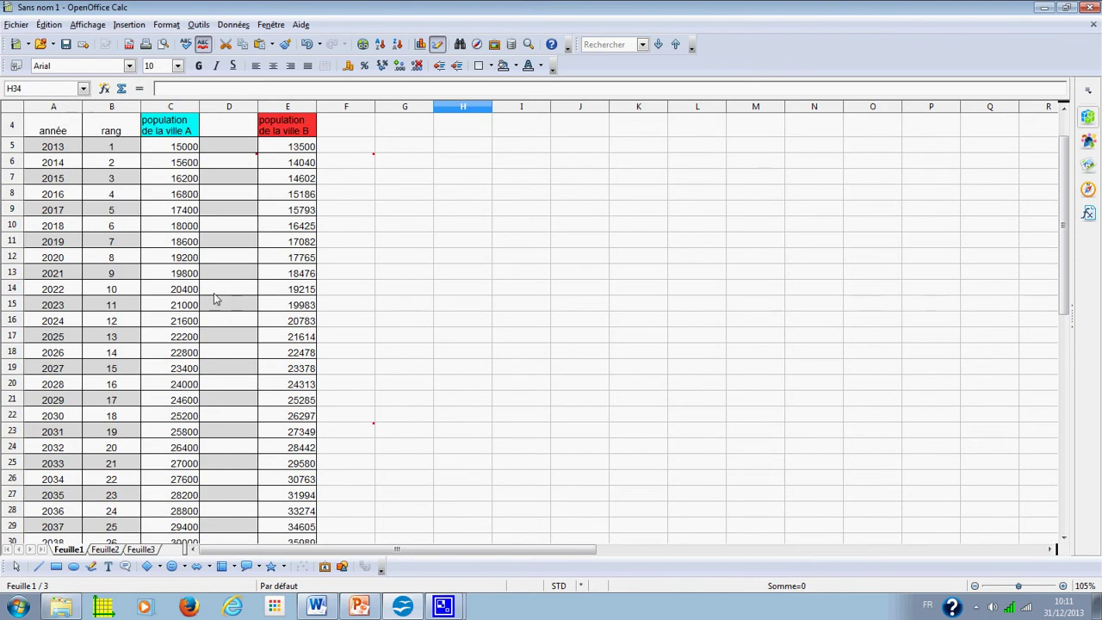
scroll(246, 226, "up", 1)
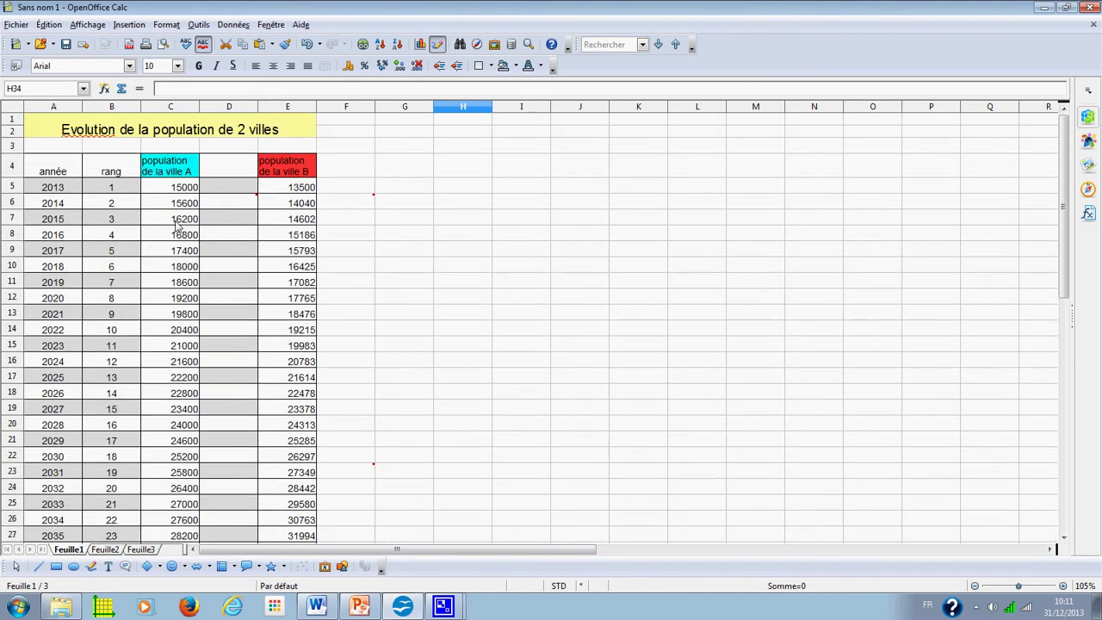
left_click(175, 223)
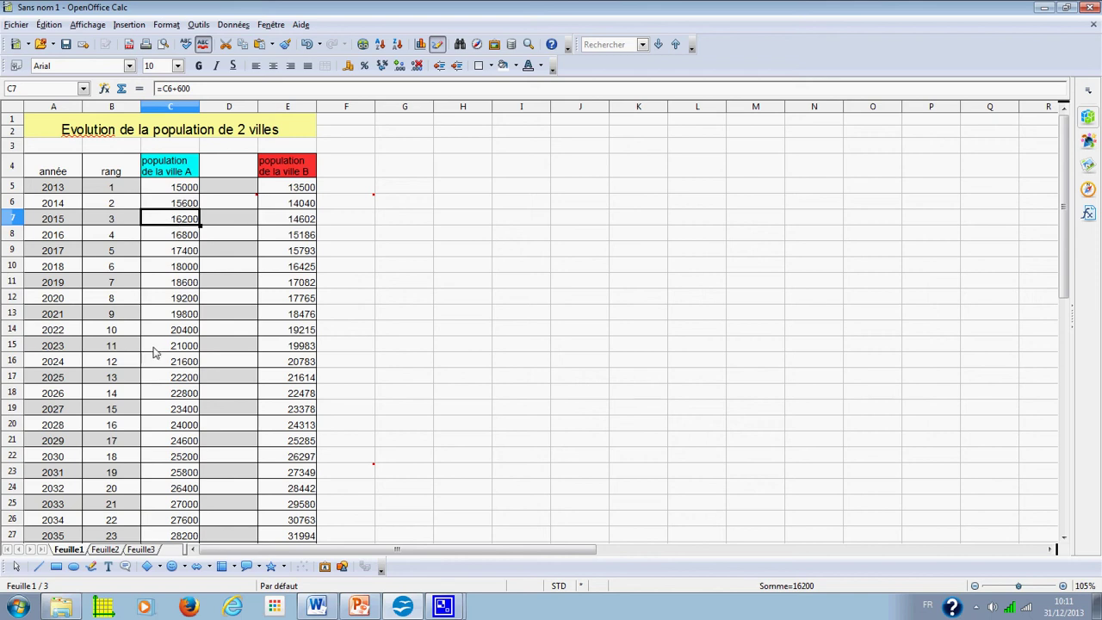
- Fill both cities' 2027 population cells, C19 and E19, with an orange background
left_click(159, 410)
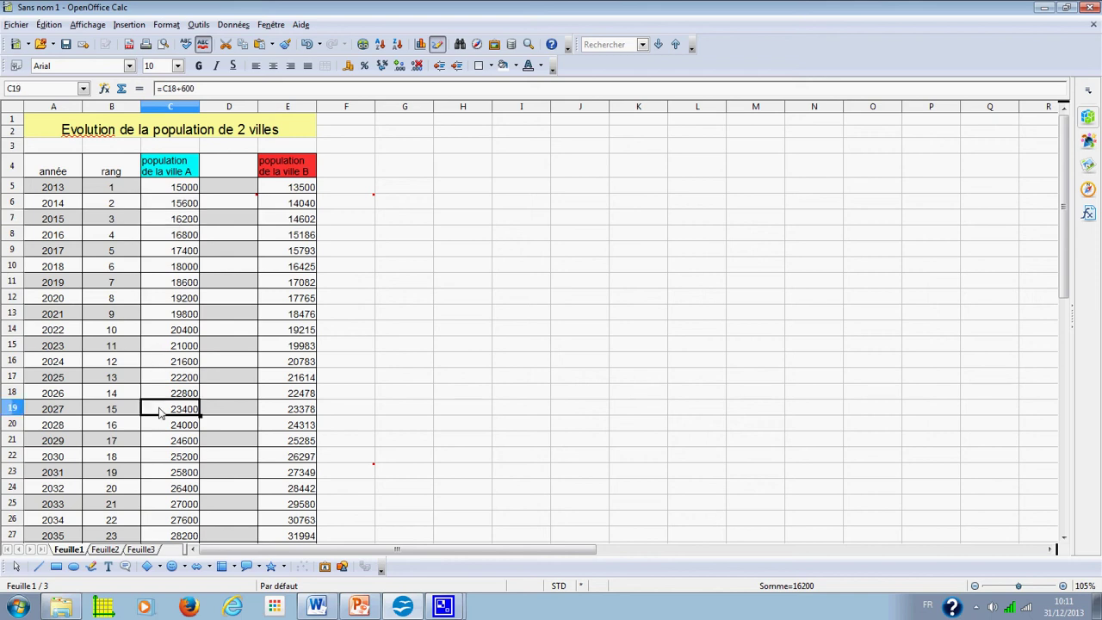
left_click(285, 410, "ctrl")
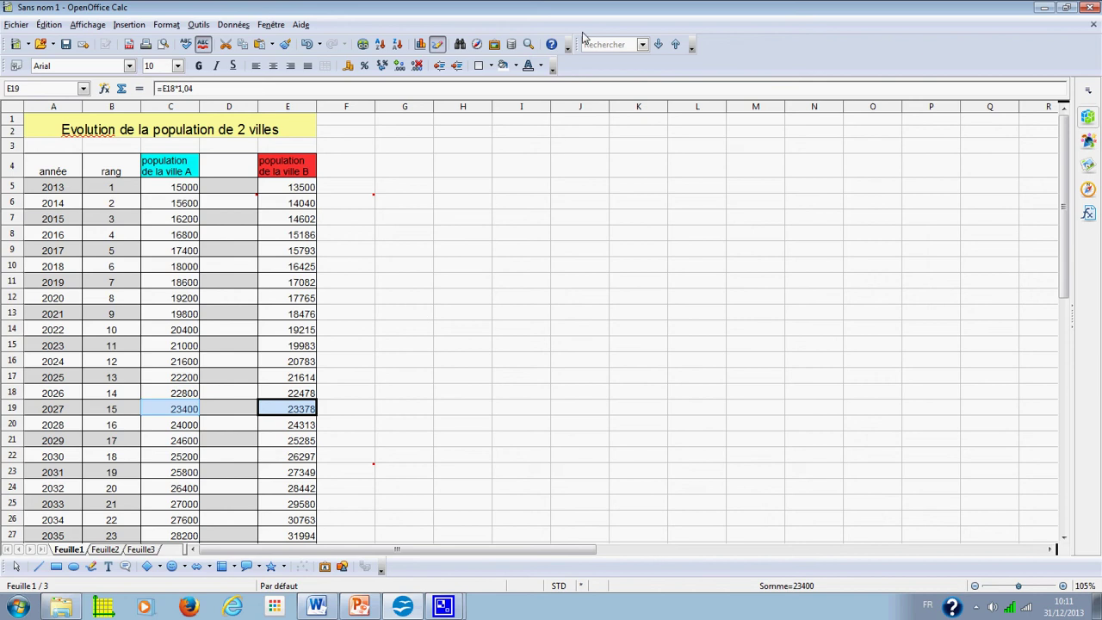
left_click(528, 69)
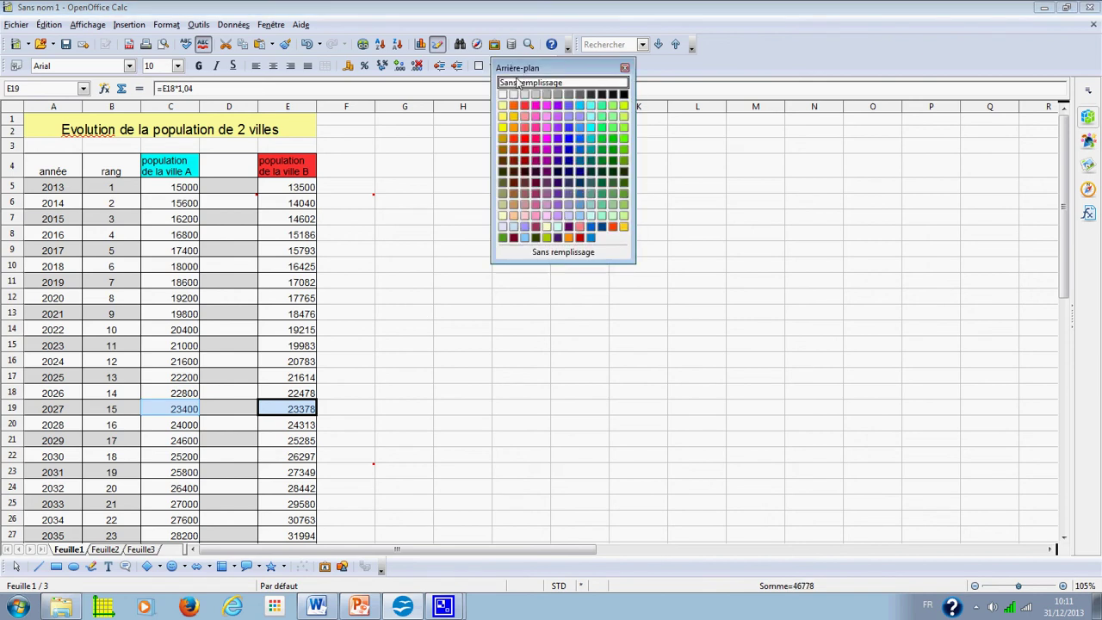
left_click(517, 129)
left_click(416, 378)
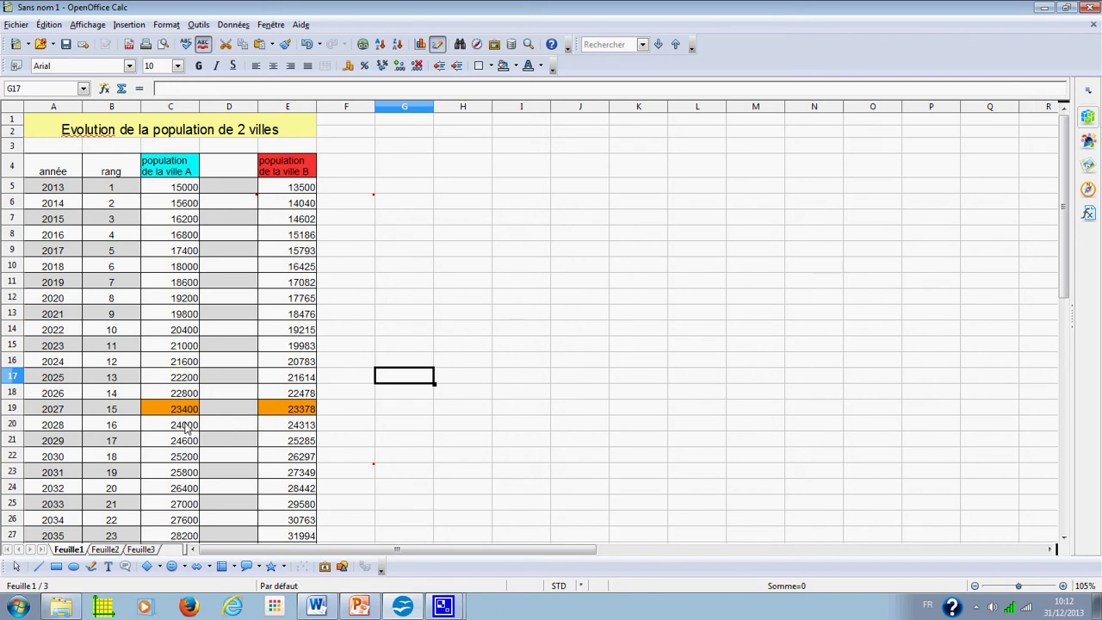
- Fill both cities' 2028 population cells, C20 and E20, with a bright green background
left_click(159, 428)
left_click(277, 429, "ctrl")
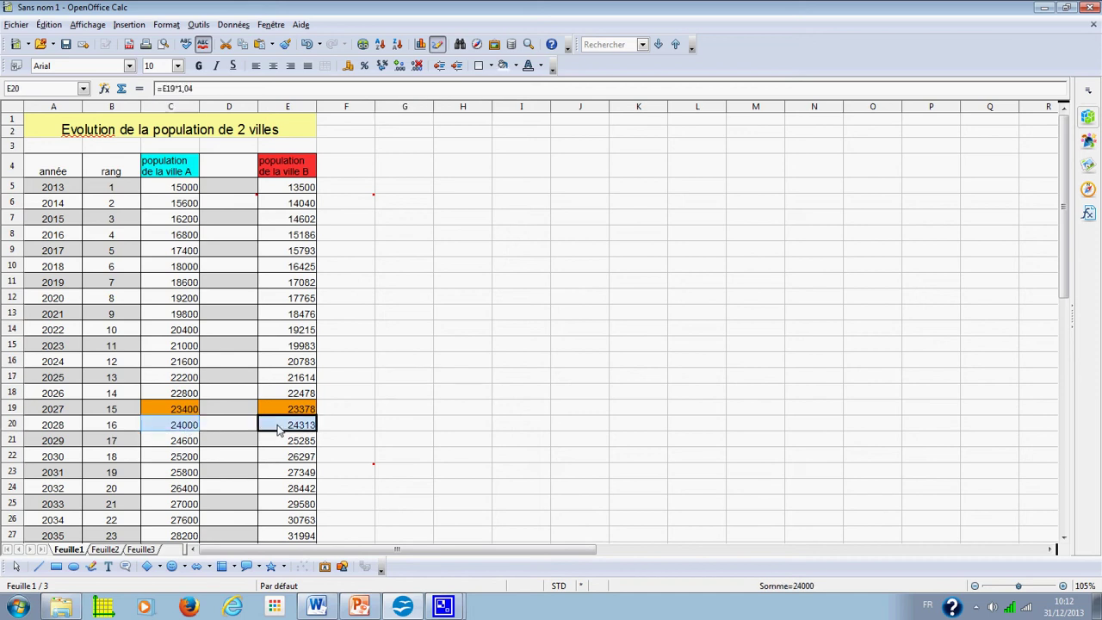
left_click(517, 67)
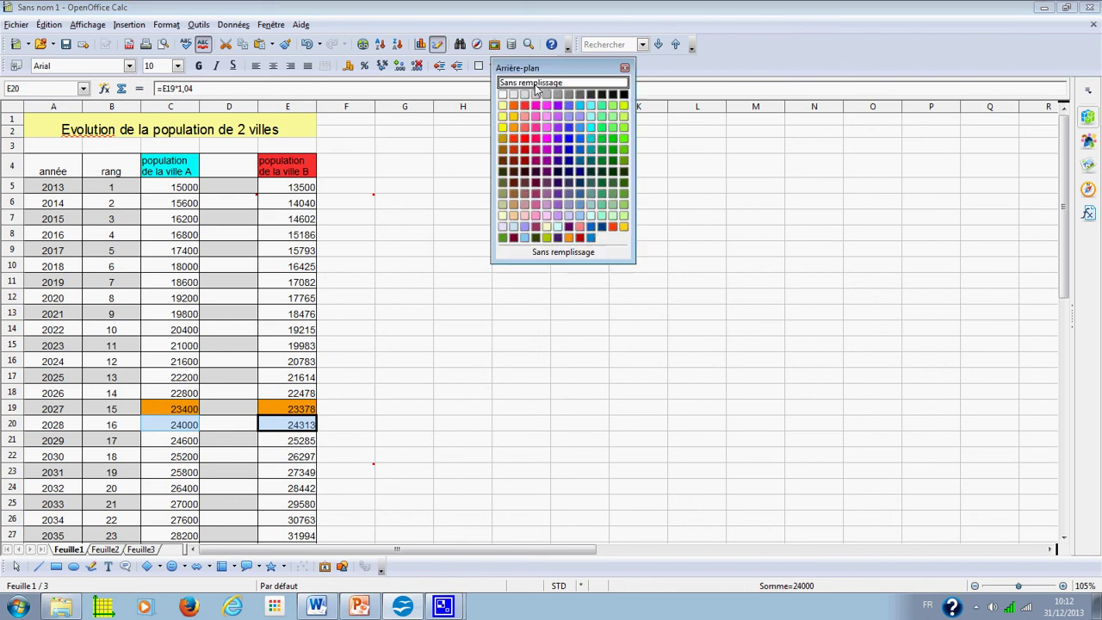
left_click(623, 139)
left_click(578, 344)
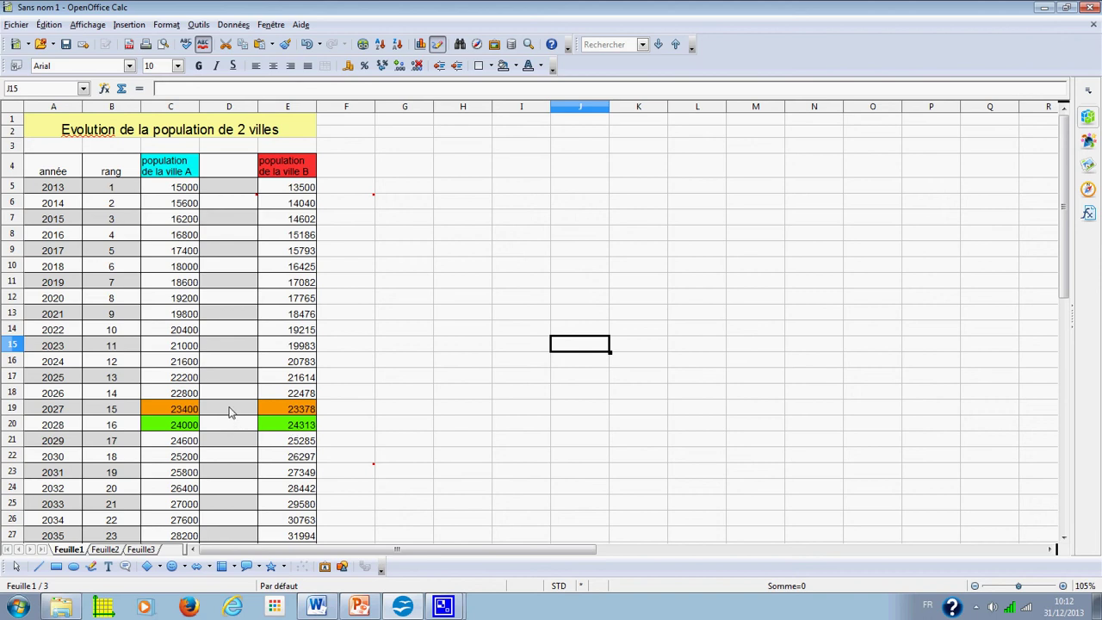
- Set the font colour of the comparison signs in D19:D20, between the two cities' populations, to red
left_click_drag(233, 411, 240, 422)
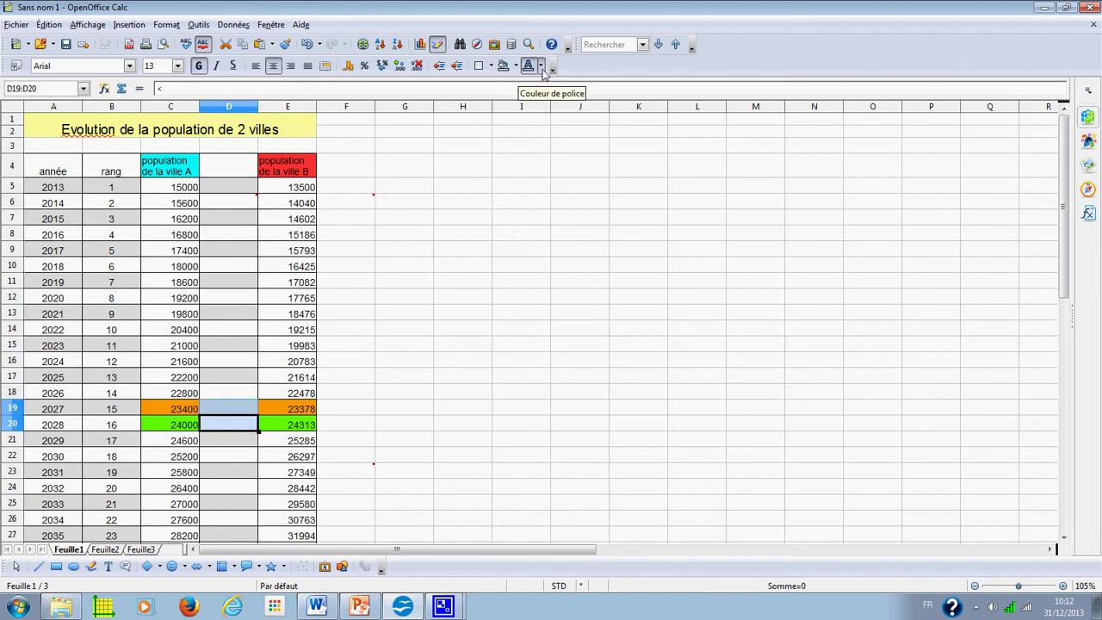
left_click(540, 67)
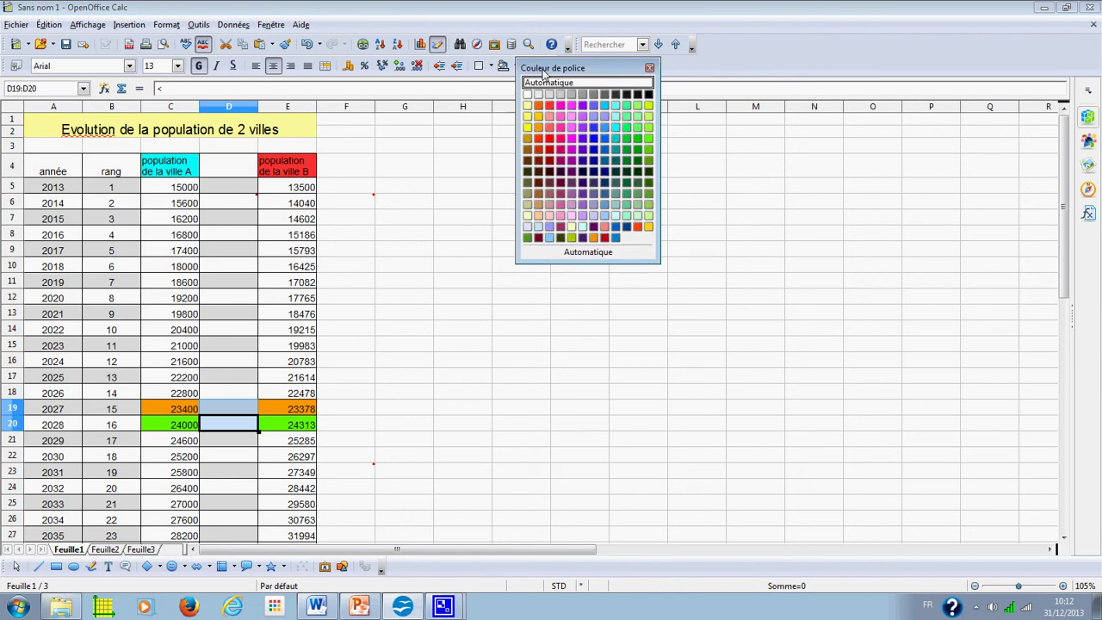
left_click(551, 143)
left_click(519, 345)
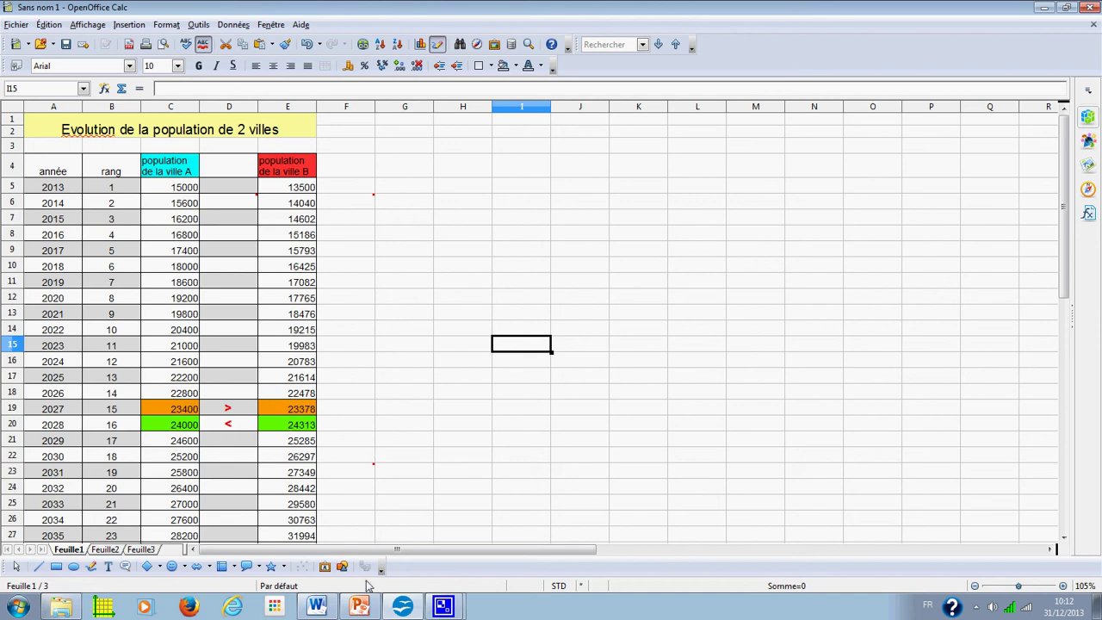
- Consult question 5 in the Word document, and back in Calc read the comment on F23 in the 2031 row
left_click(317, 606)
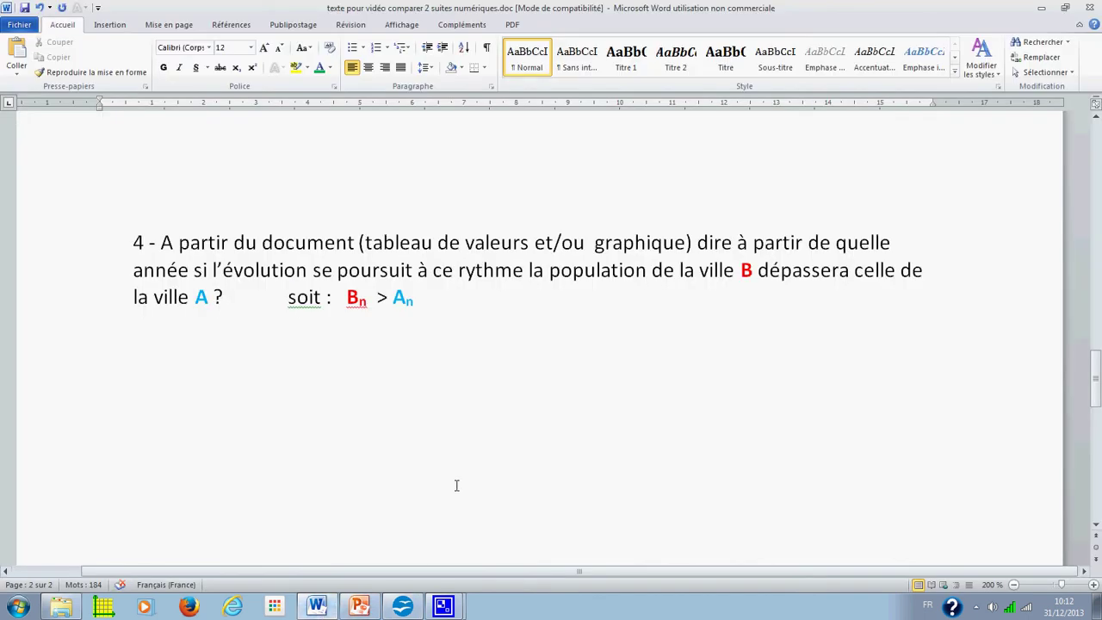
scroll(456, 482, "down", 5)
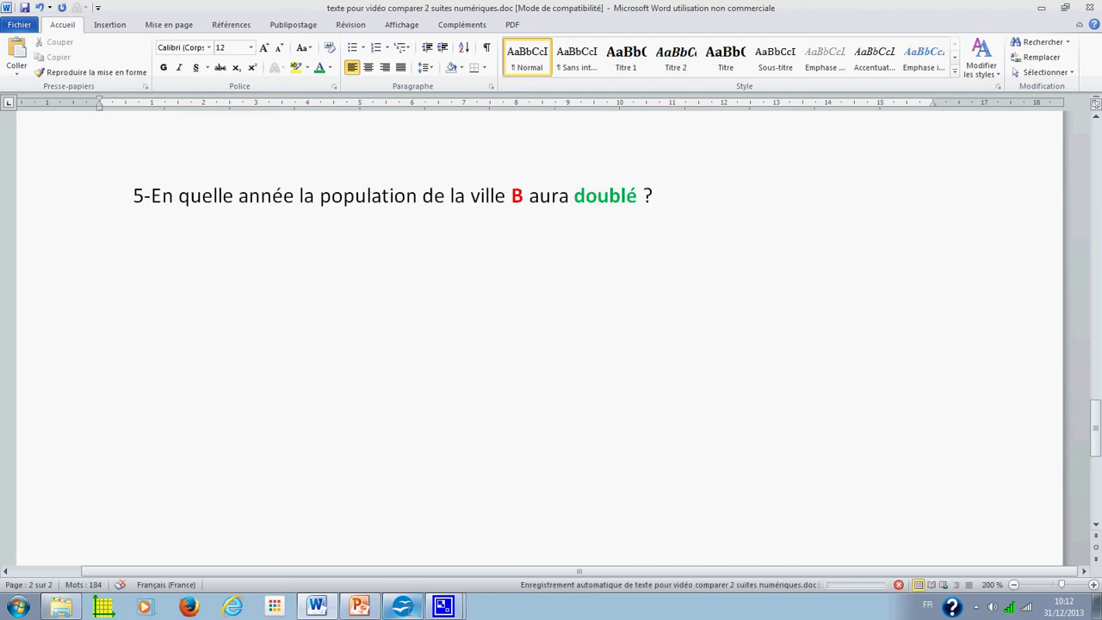
left_click(403, 606)
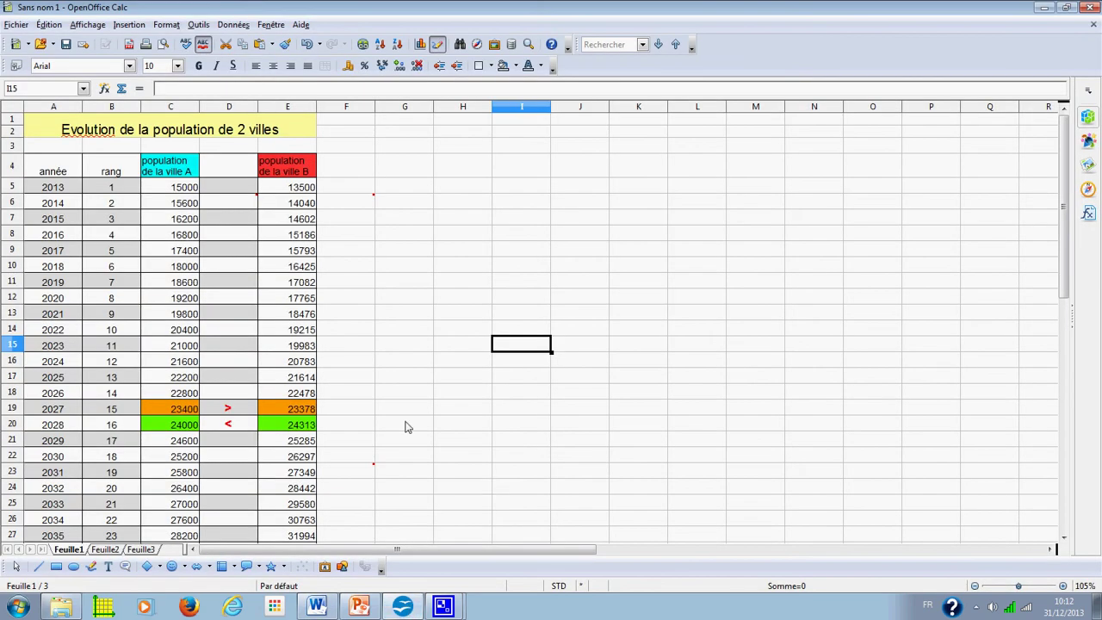
mouse_move(362, 474)
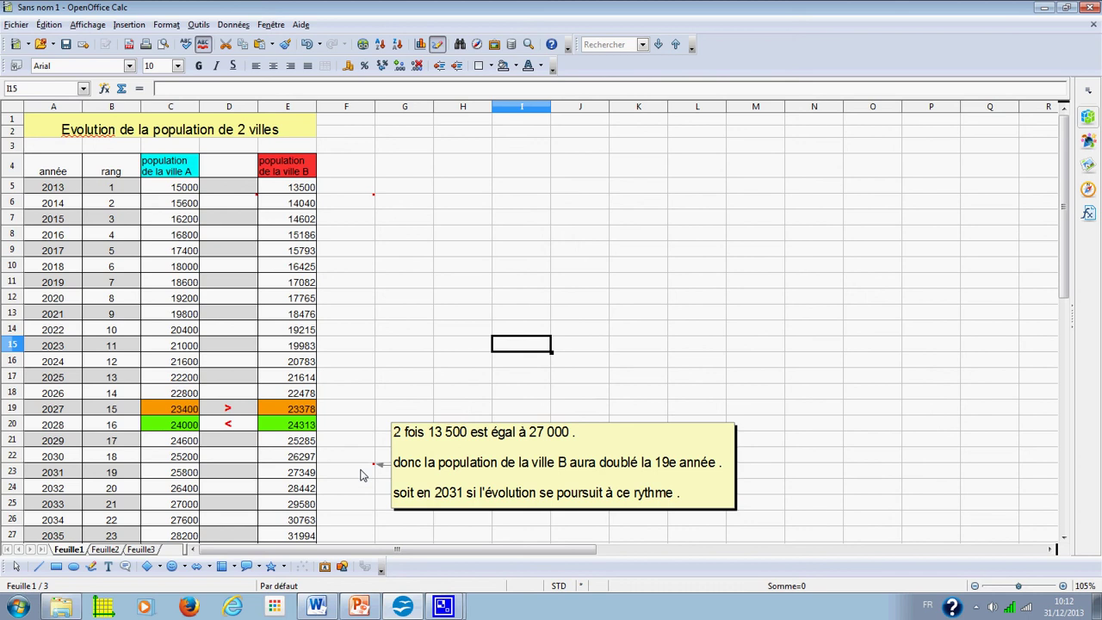
- Give both cities' 2031 population cells, C23 and E23, black text and a bright green background
left_click(179, 476)
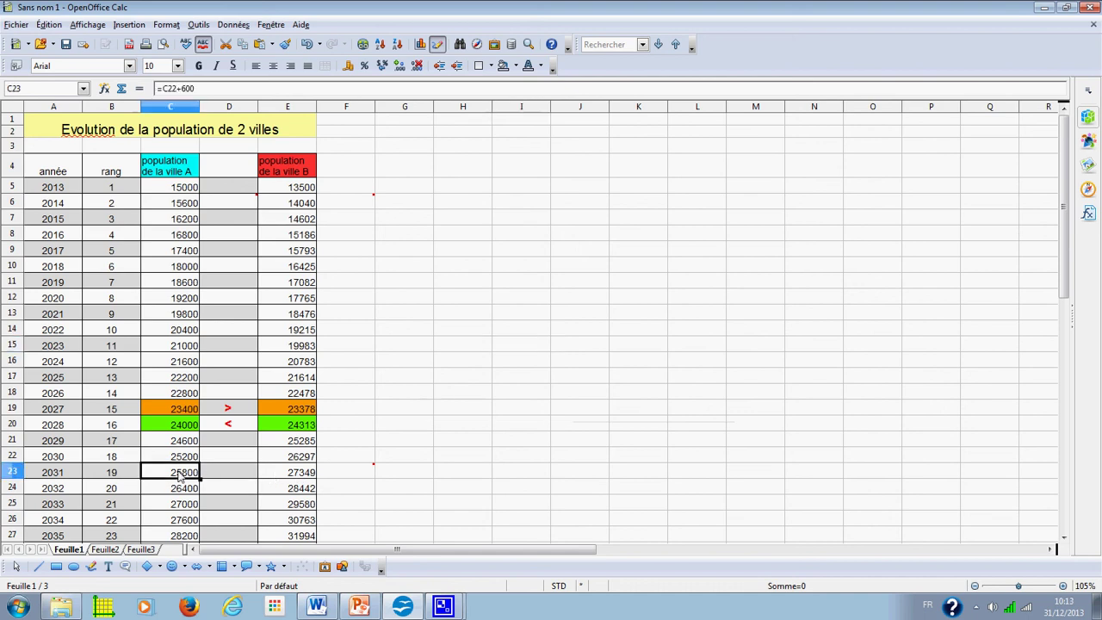
left_click(284, 475, "ctrl")
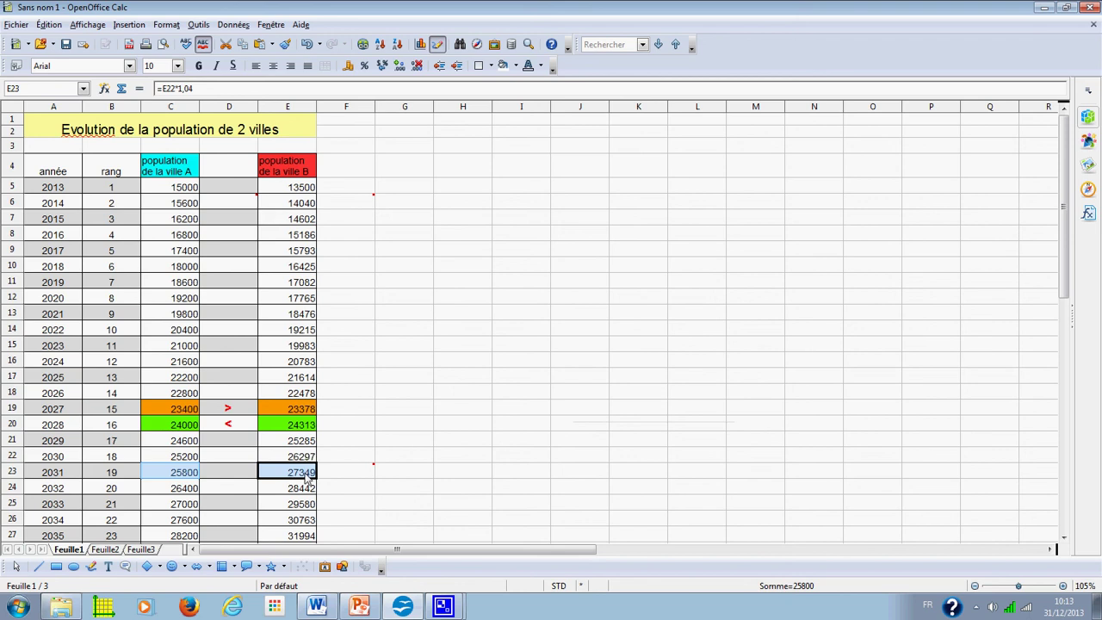
left_click(541, 66)
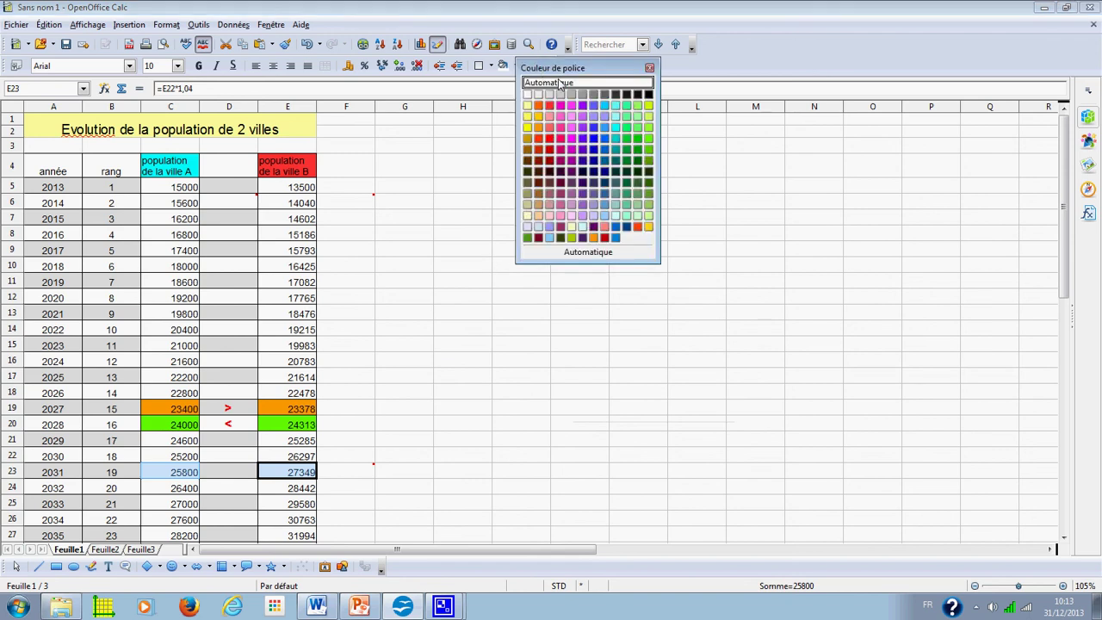
left_click(648, 140)
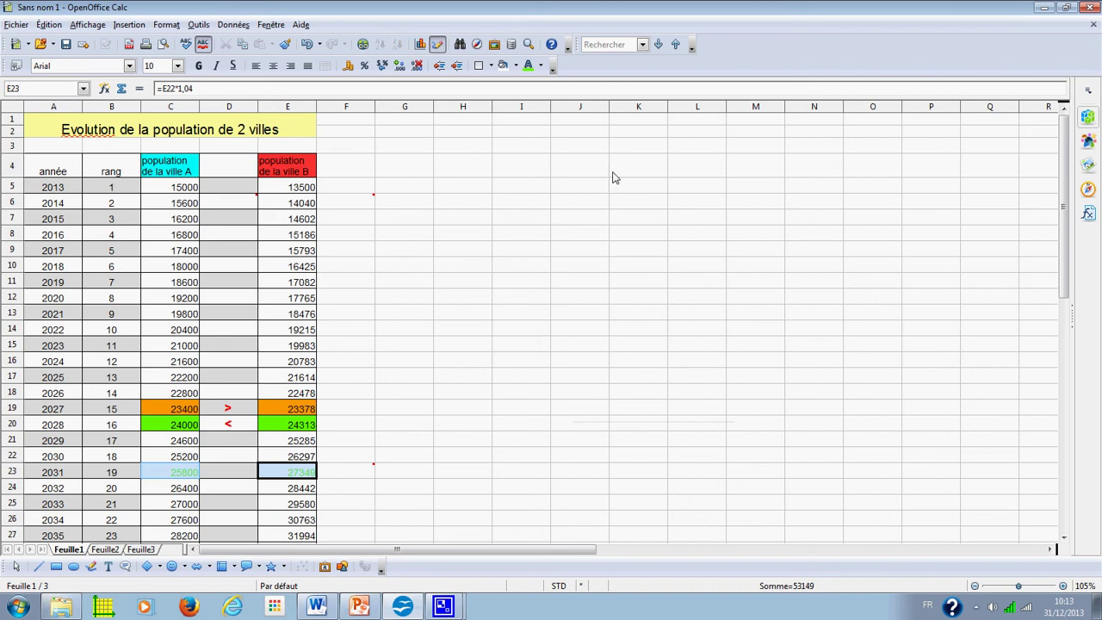
left_click(540, 67)
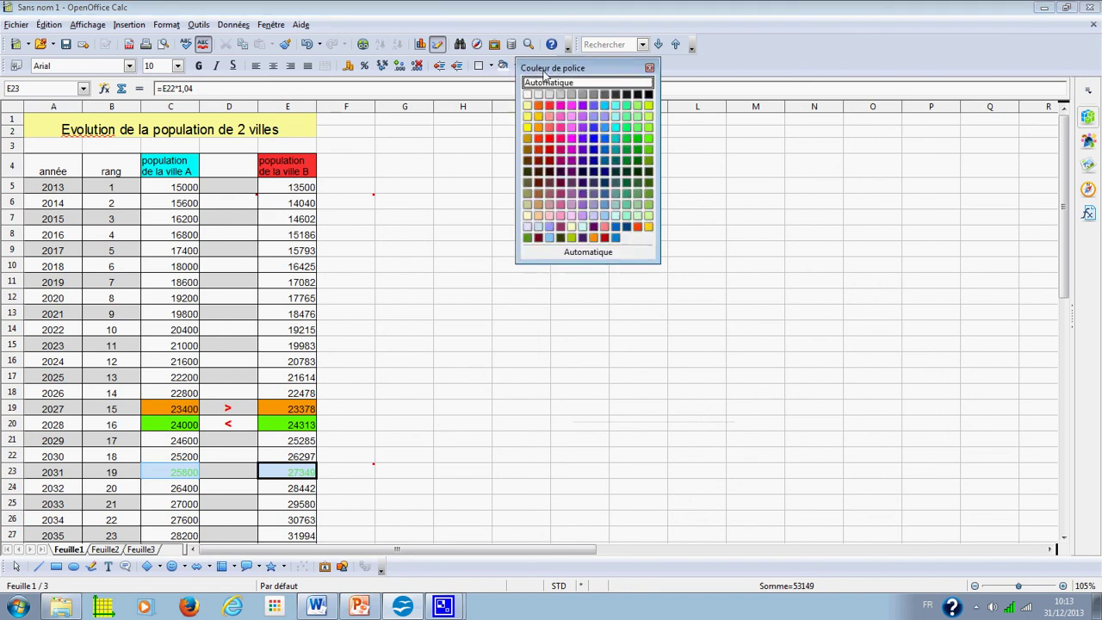
left_click(649, 94)
left_click(516, 66)
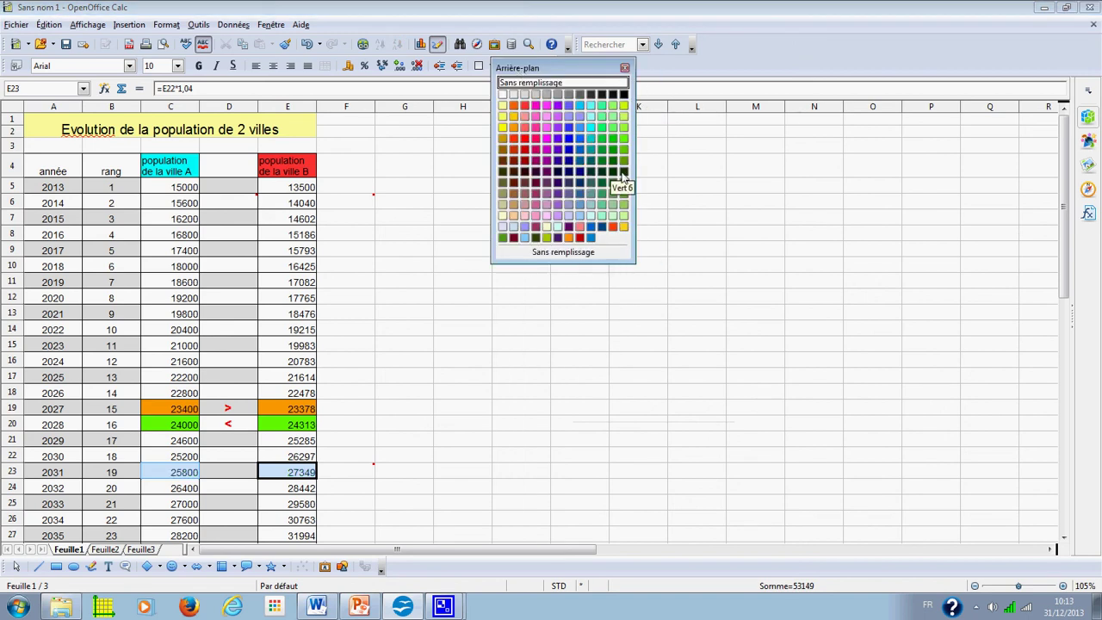
left_click(623, 141)
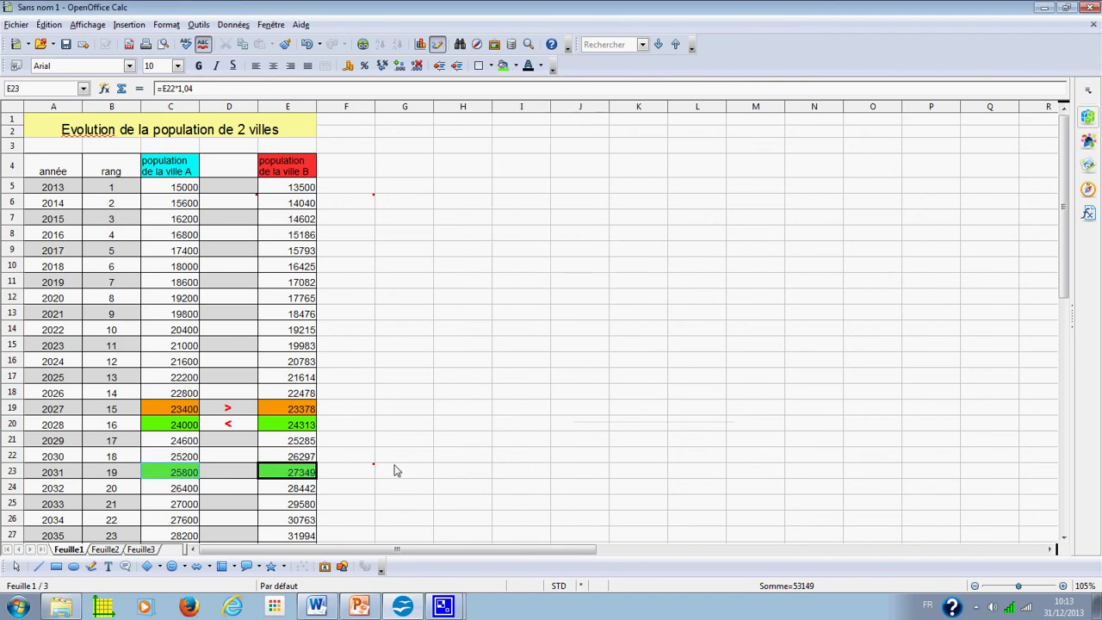